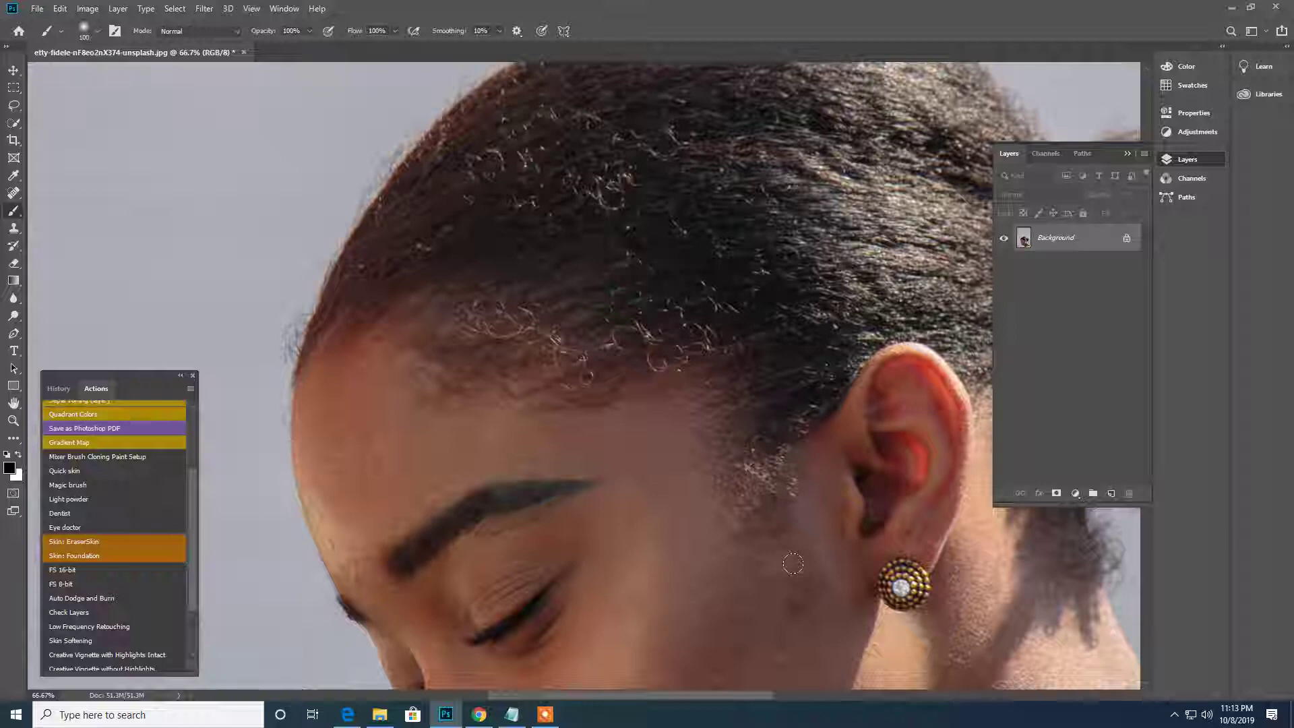
# Step: Run the Skin Softening action with High Pass radius 6.0 and Gaussian Blur radius 3.4
pyautogui.moveTo(749, 580); pyautogui.dragTo(775, 458)
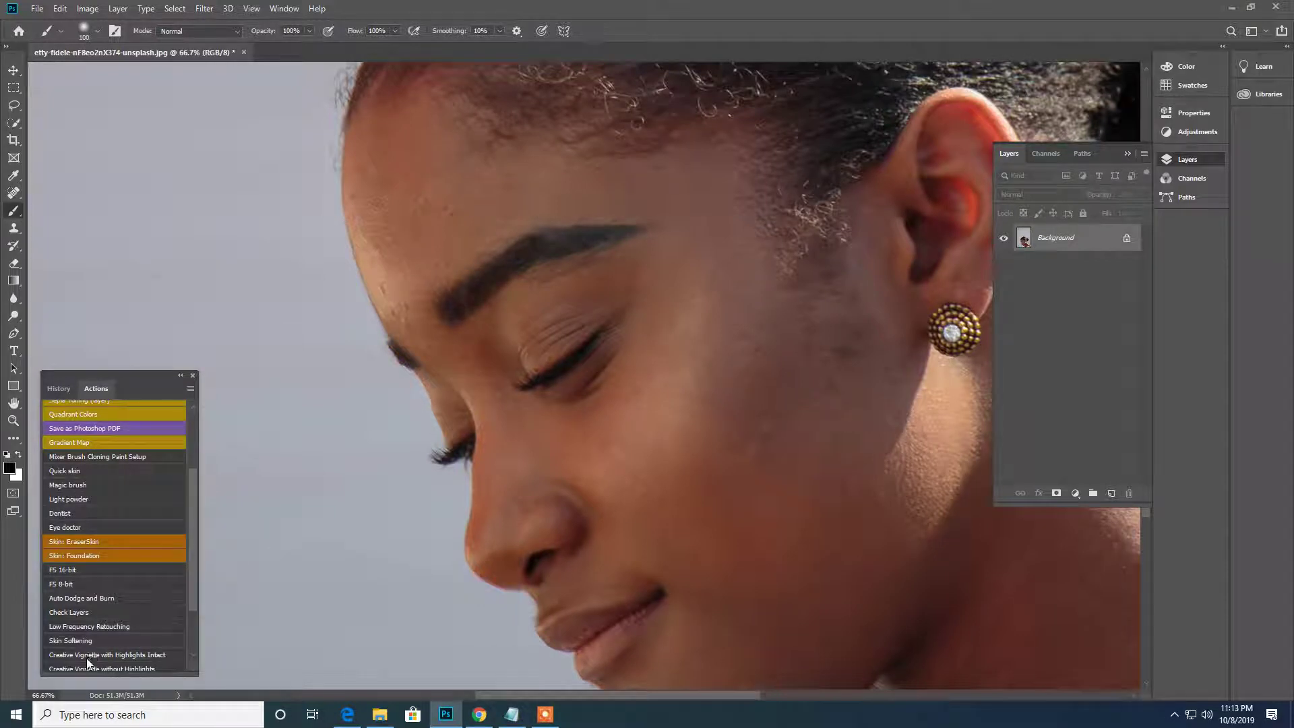
pyautogui.click(77, 640)
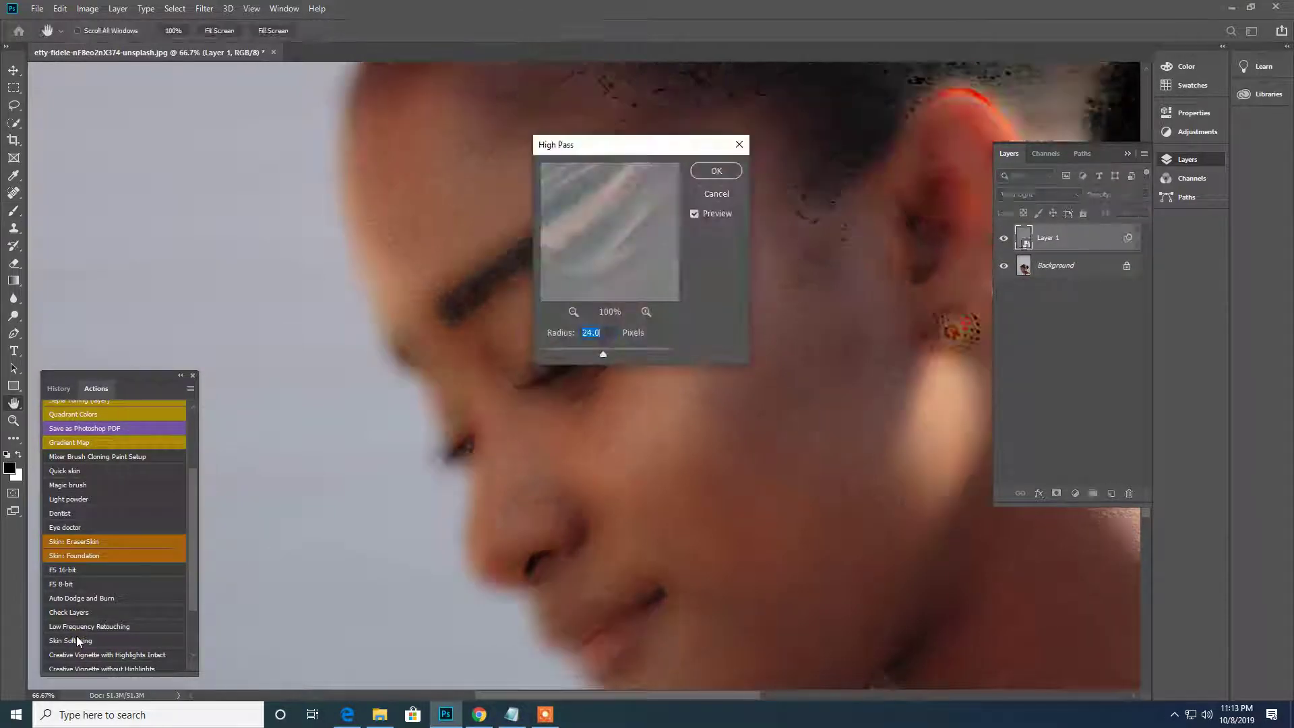
pyautogui.moveTo(589, 349); pyautogui.dragTo(581, 357)
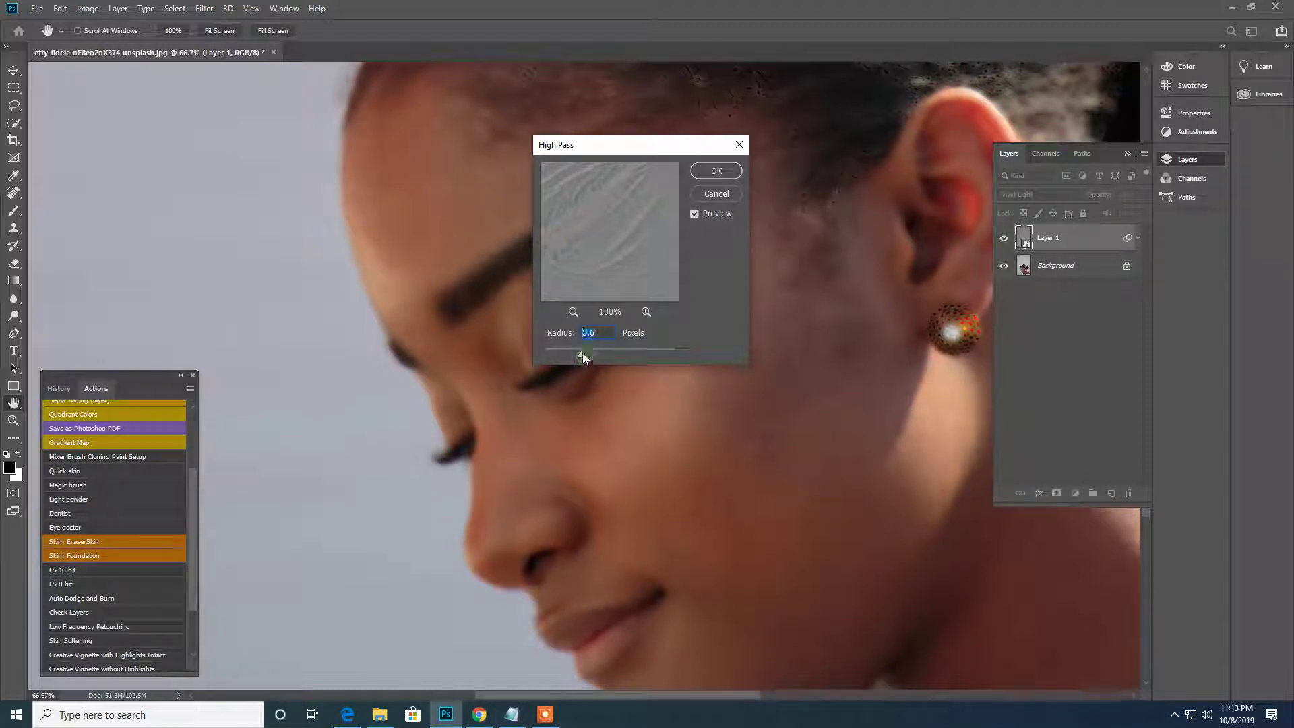
pyautogui.click(719, 171)
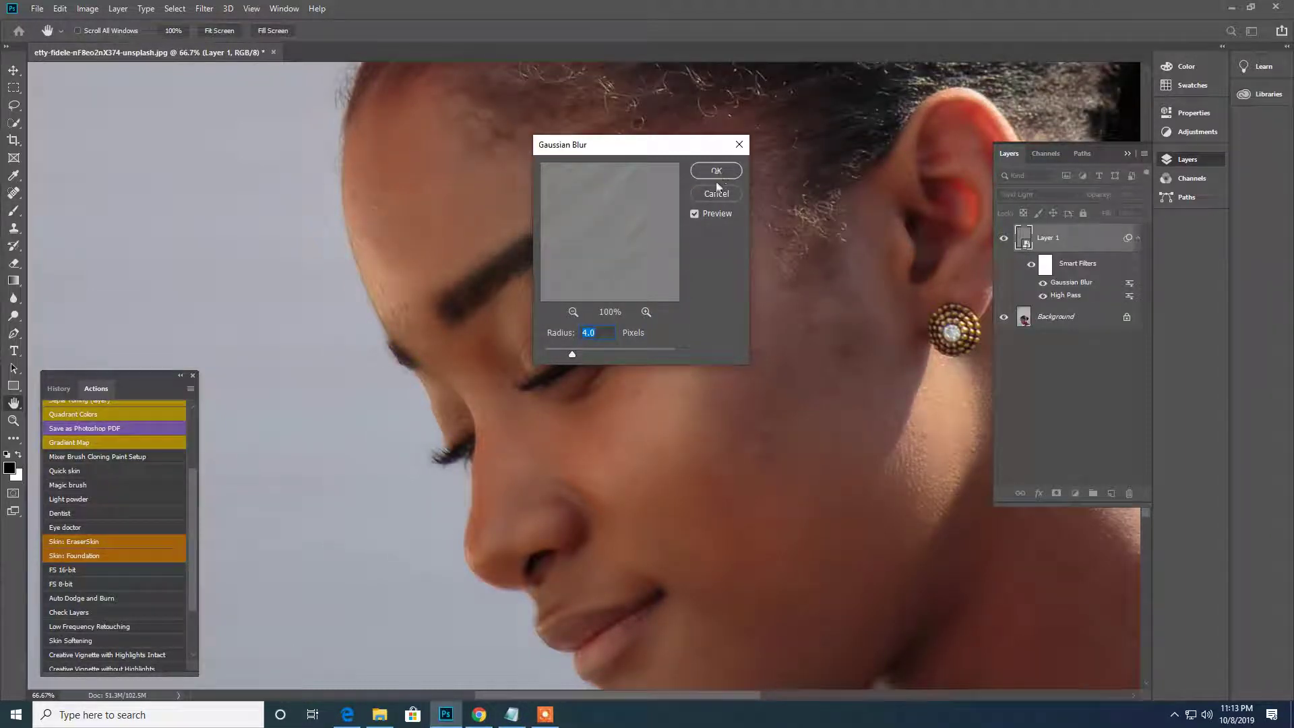
pyautogui.moveTo(572, 354); pyautogui.dragTo(568, 354)
pyautogui.click(716, 172)
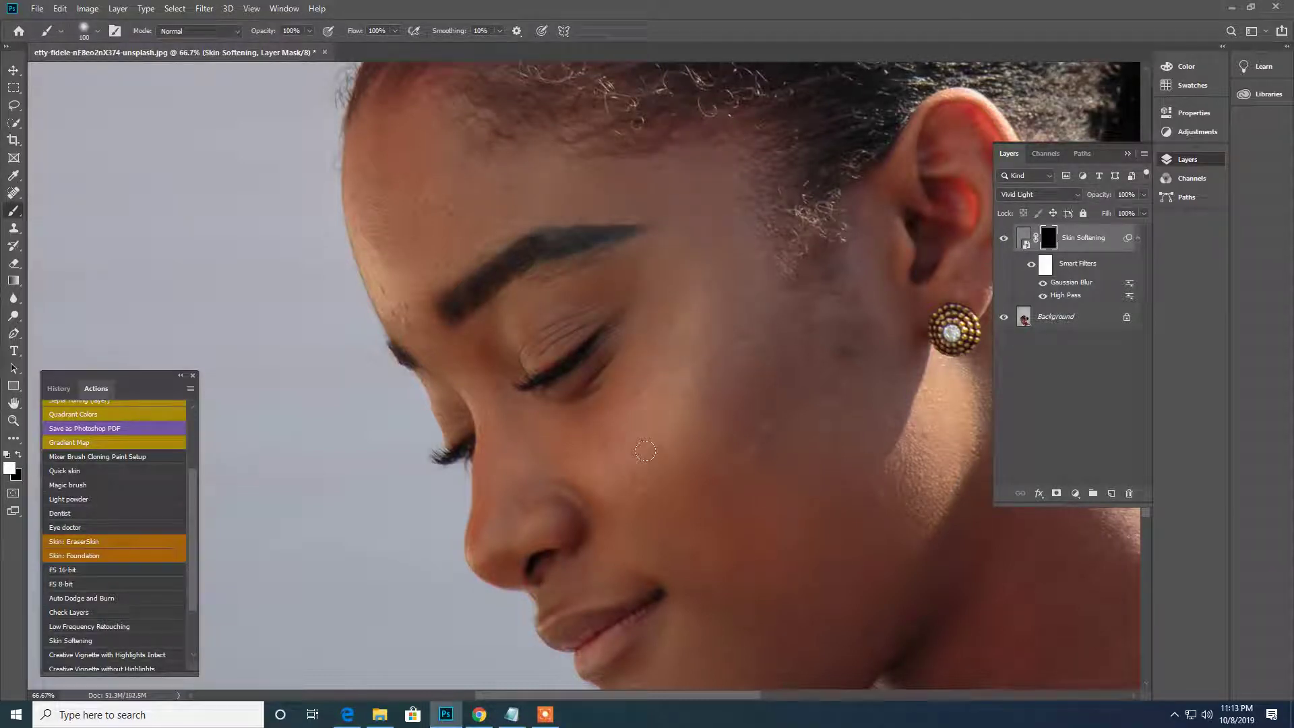
# Step: Enlarge the brush to 200 and survey the cheek, chin, neck and forehead
pyautogui.press(']')
pyautogui.press(']')
pyautogui.press(']')
pyautogui.moveTo(768, 468); pyautogui.dragTo(728, 364)
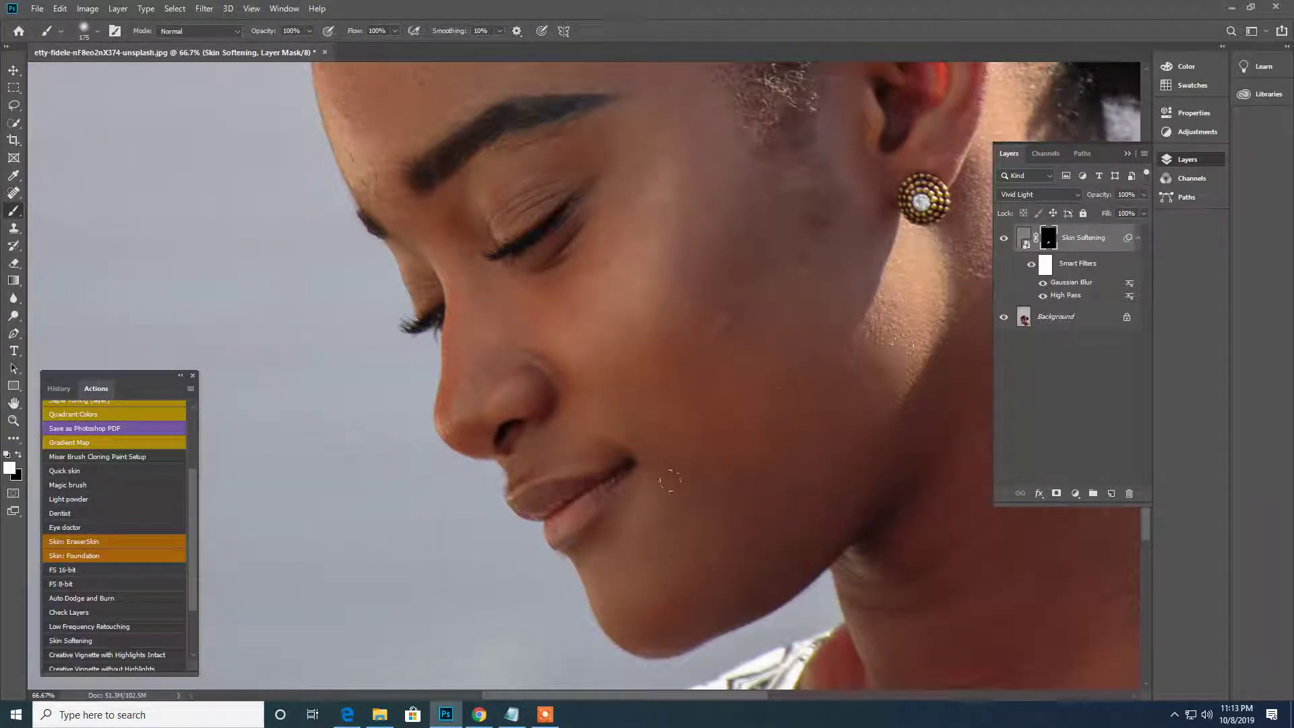
pyautogui.moveTo(693, 520); pyautogui.dragTo(510, 458)
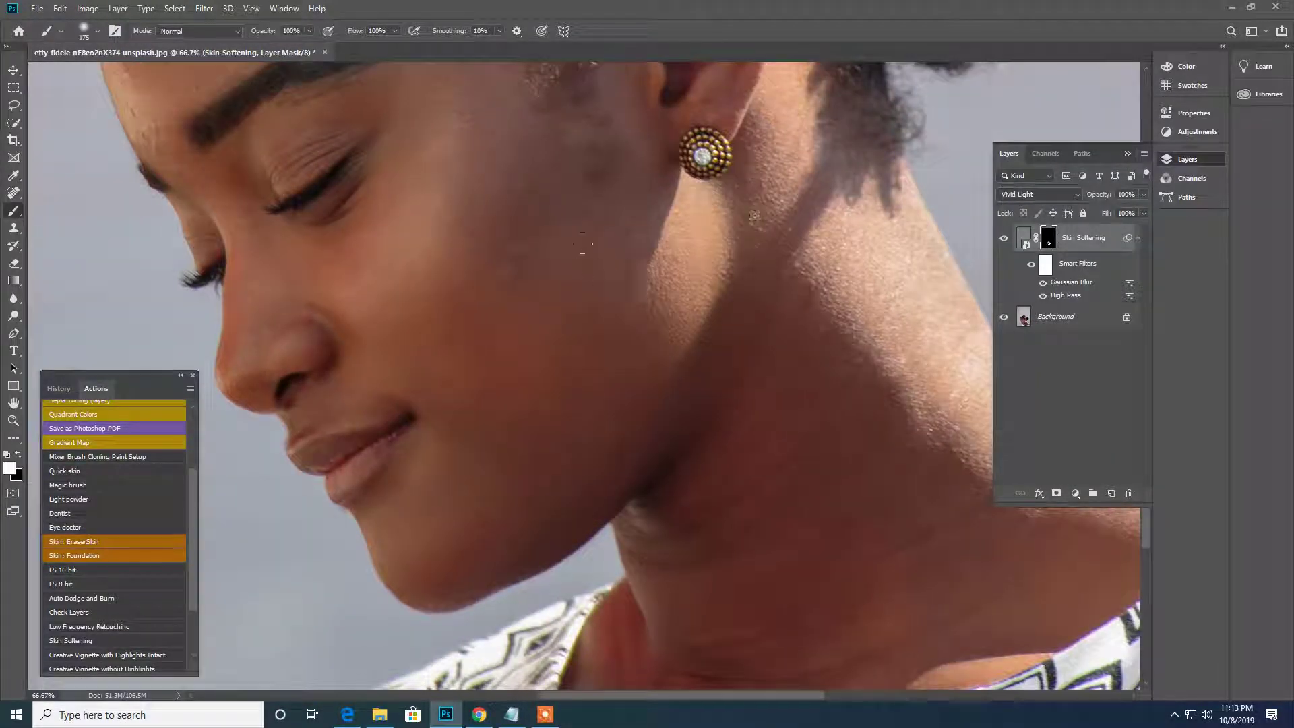
pyautogui.moveTo(912, 391); pyautogui.dragTo(683, 405)
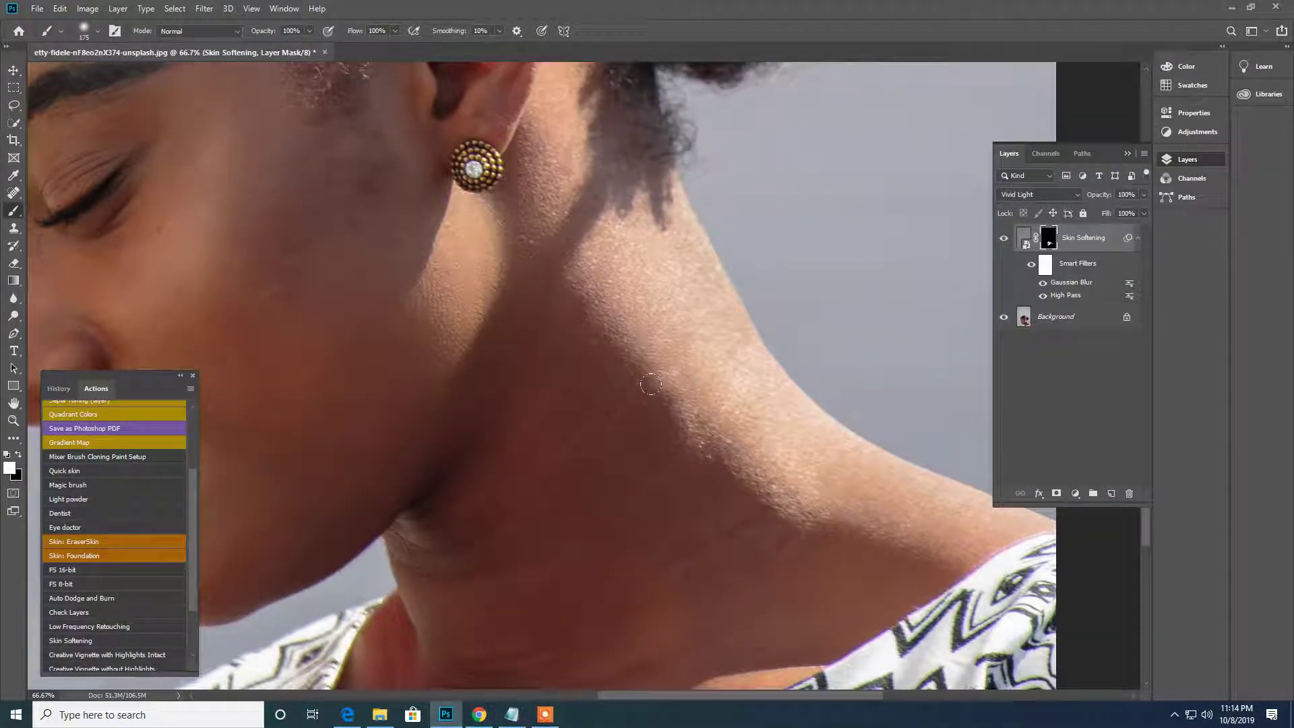
pyautogui.press(']')
pyautogui.moveTo(780, 554); pyautogui.dragTo(794, 346)
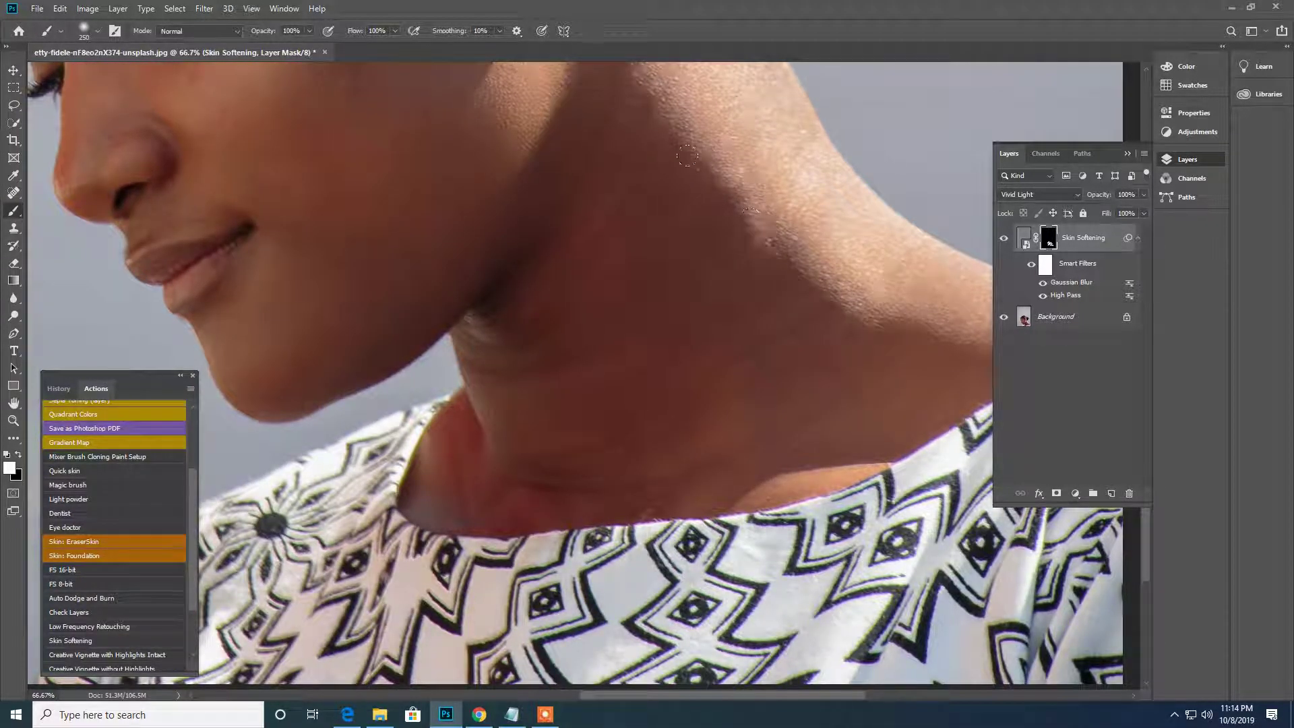
pyautogui.moveTo(687, 157); pyautogui.dragTo(917, 586)
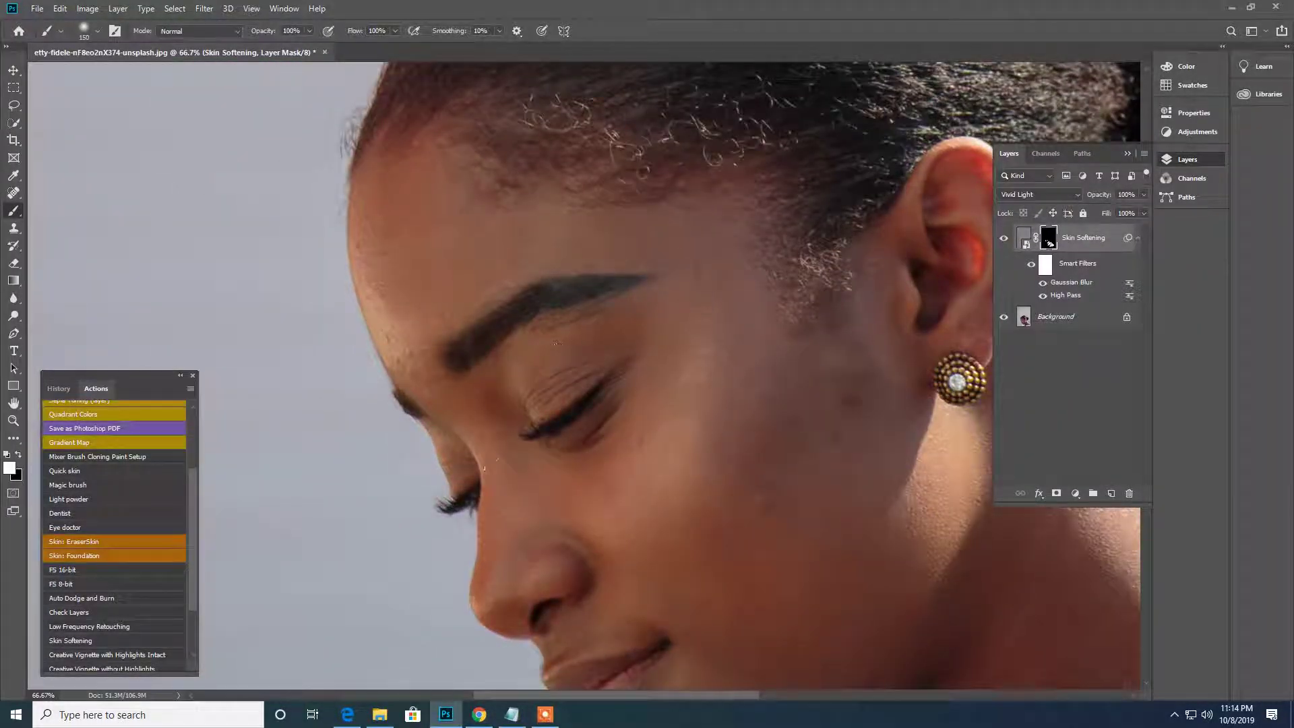
# Step: Paint softening onto the forehead and below the eyebrow with a 100 px brush
pyautogui.press('[')
pyautogui.press('[')
pyautogui.moveTo(404, 370); pyautogui.dragTo(376, 316)
pyautogui.moveTo(370, 207); pyautogui.dragTo(593, 221)
pyautogui.moveTo(589, 331); pyautogui.dragTo(518, 367)
pyautogui.press(']')
pyautogui.press('x')
pyautogui.press('\\')
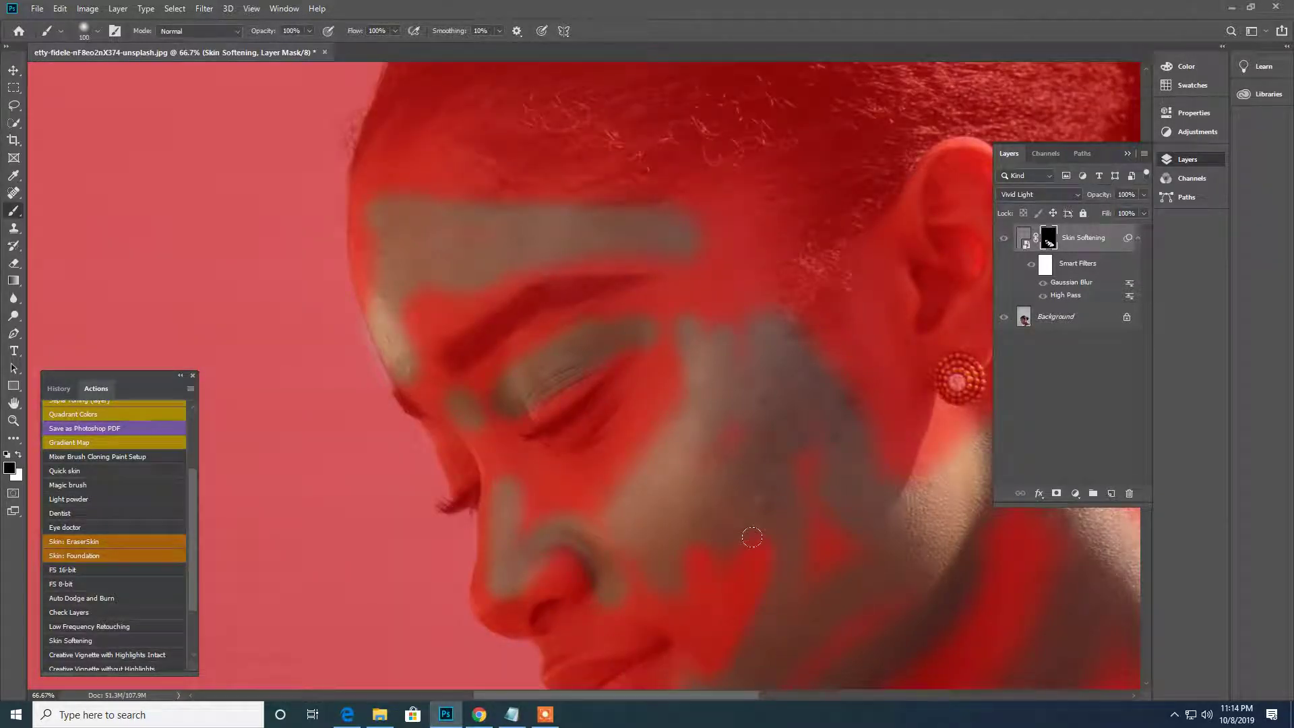
pyautogui.press('\\')
pyautogui.press('x')
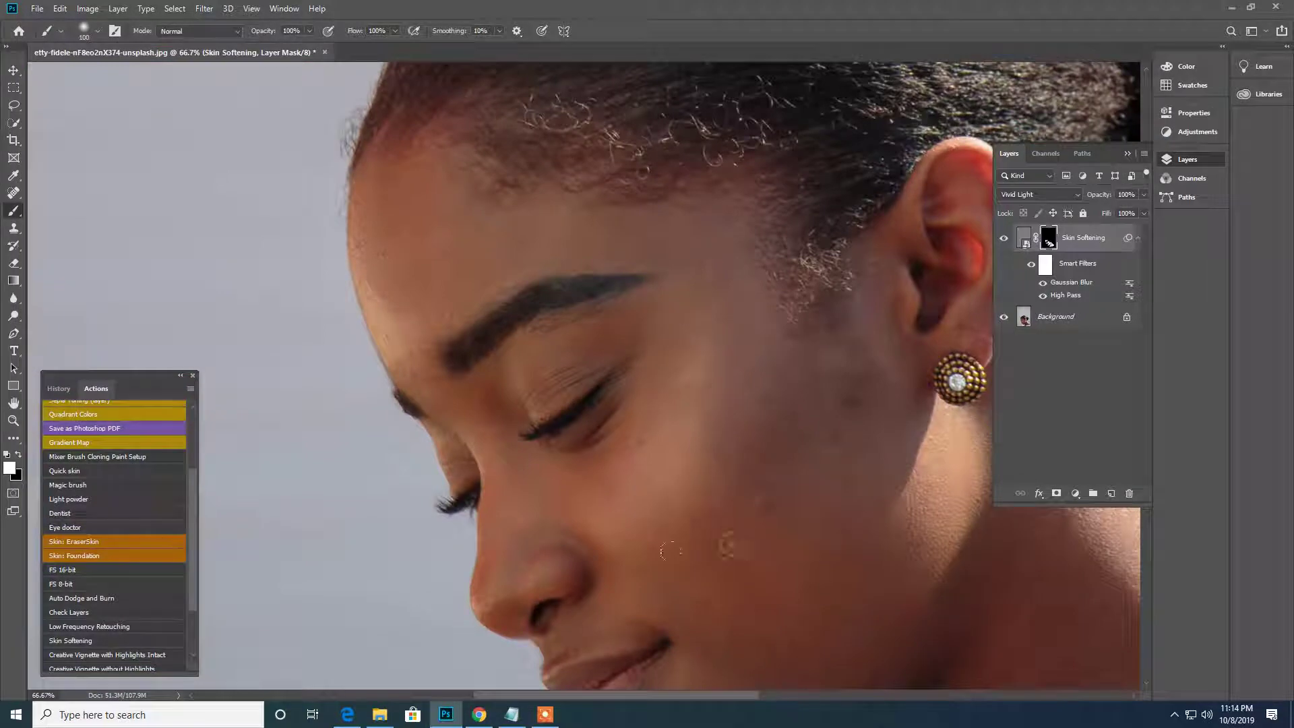
pyautogui.press('\\')
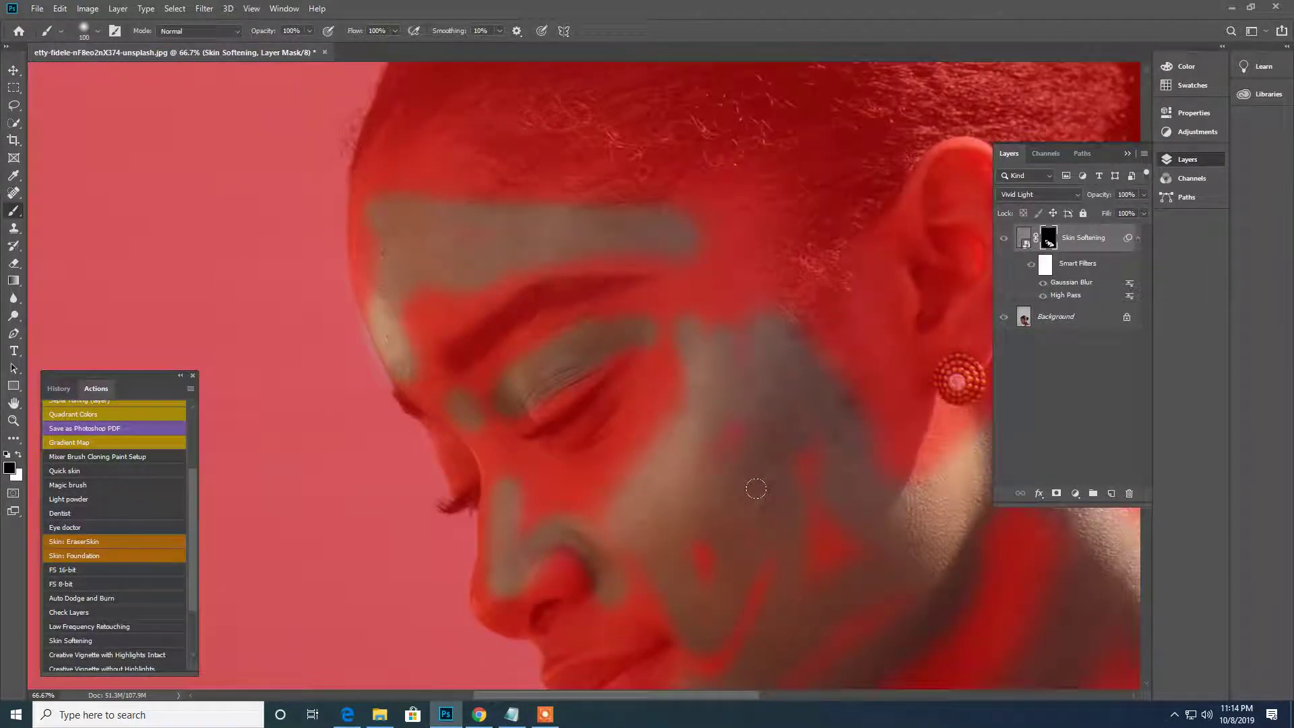
pyautogui.press('\\')
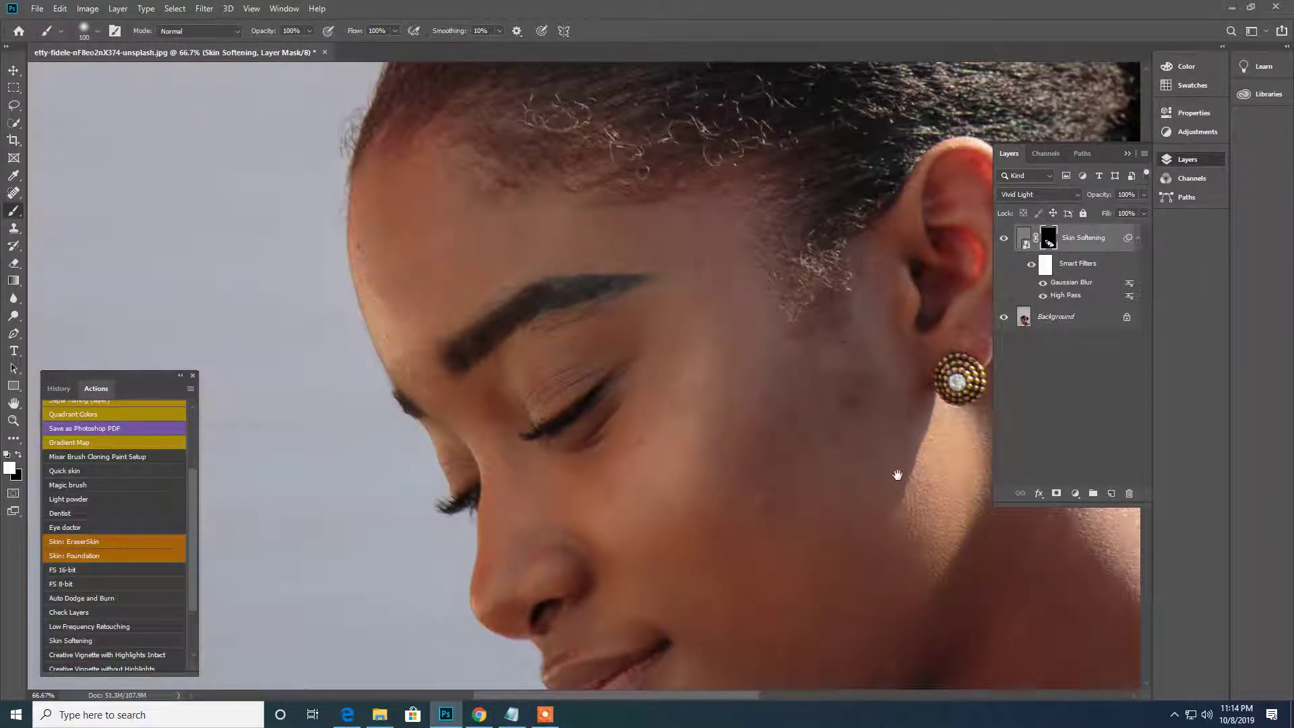
pyautogui.moveTo(895, 471); pyautogui.dragTo(587, 370)
pyautogui.moveTo(658, 440); pyautogui.dragTo(613, 329)
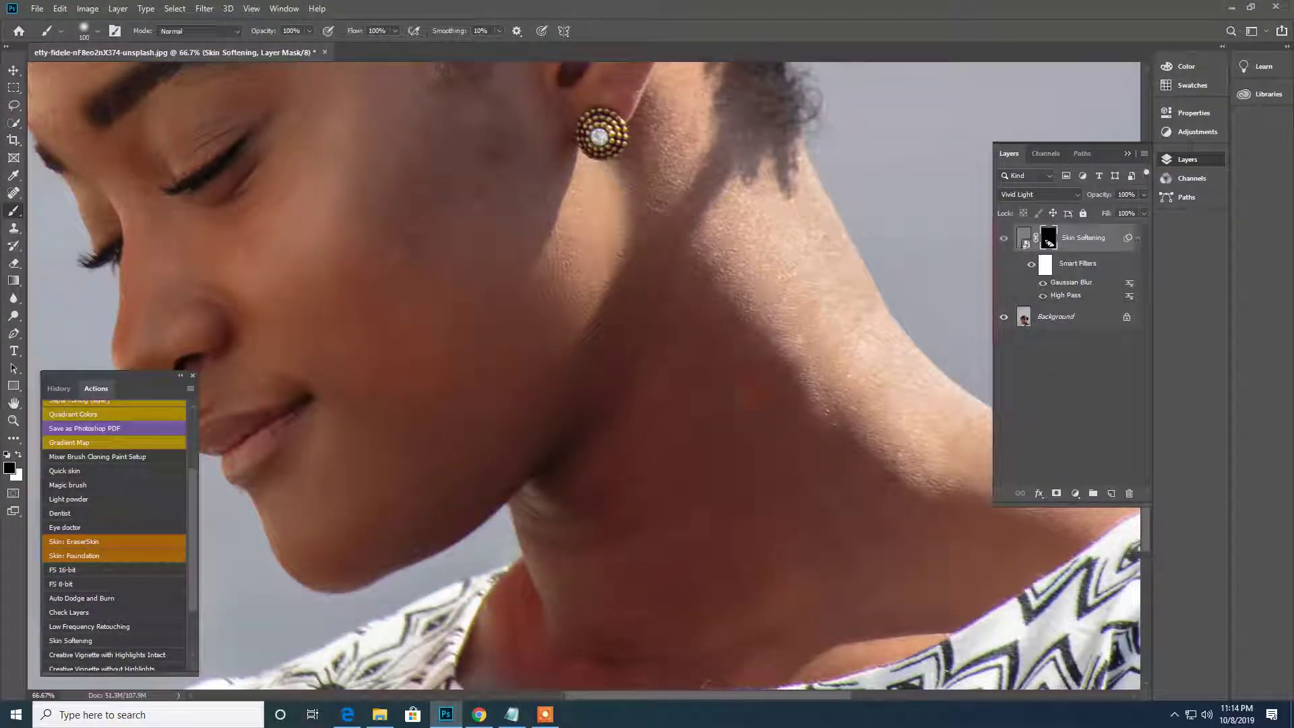
# Step: Recheck the mask overlay on eye and forehead, then stamp visible layers into Layer 1
pyautogui.press('\\')
pyautogui.press('\\')
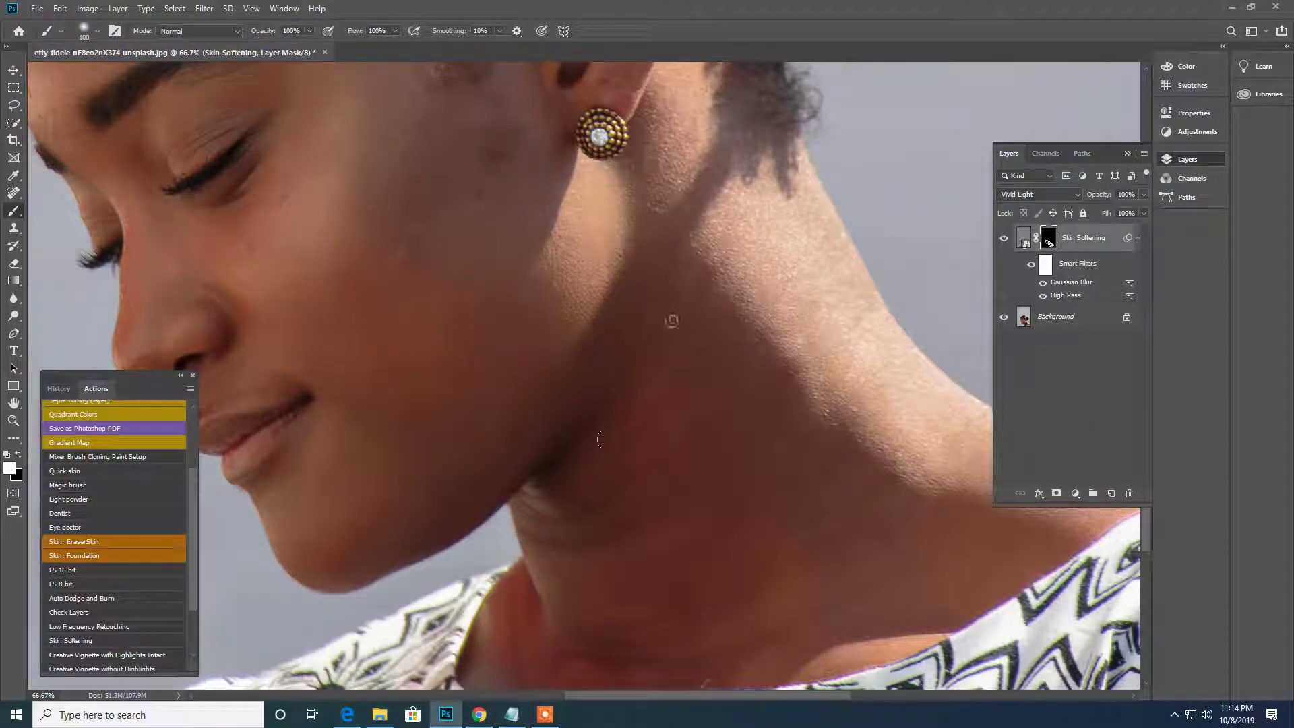
pyautogui.moveTo(443, 307); pyautogui.dragTo(787, 412)
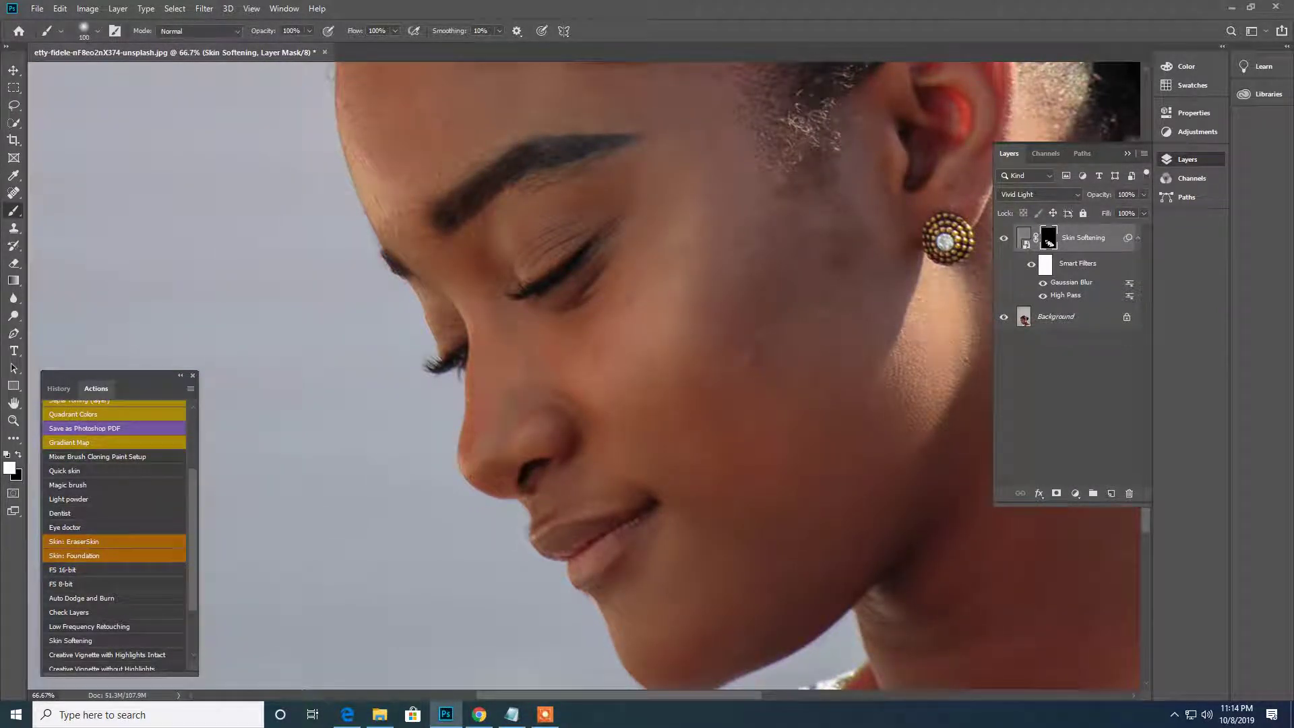
pyautogui.moveTo(465, 96); pyautogui.dragTo(525, 285)
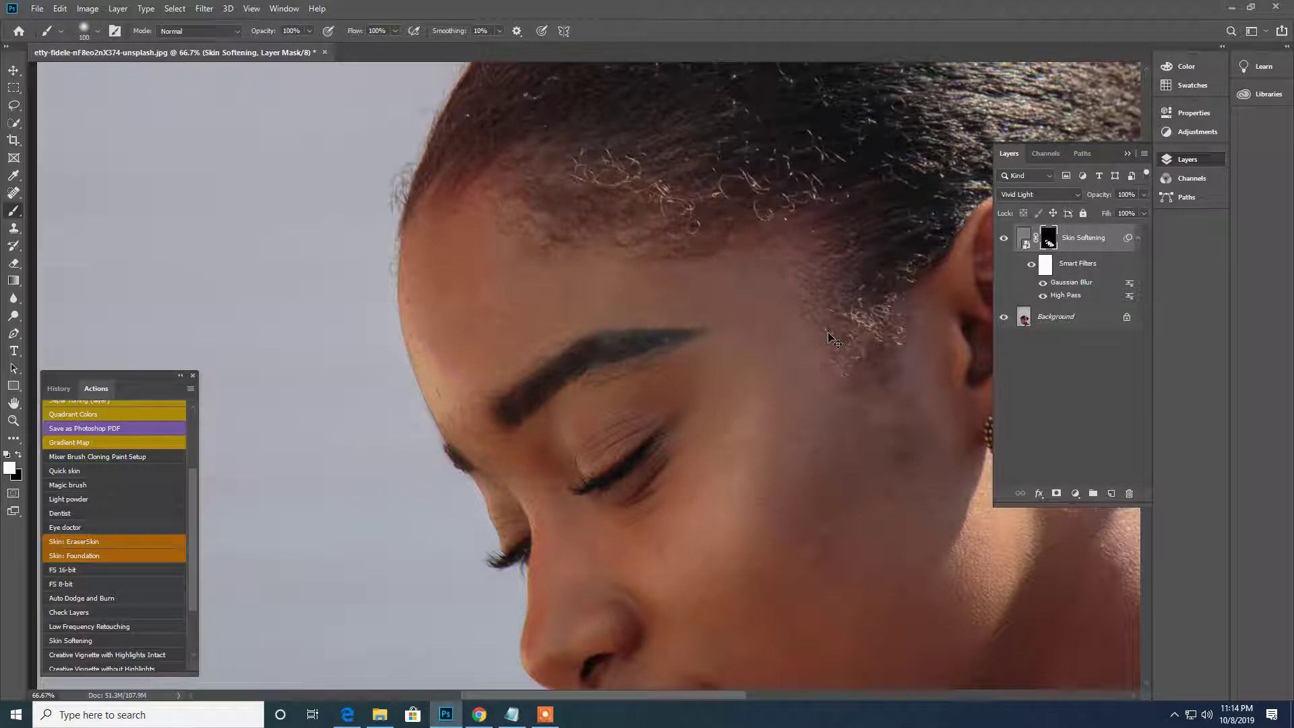
pyautogui.press('x')
pyautogui.hotkey('ctrl', 'alt', 'shift', 'e')
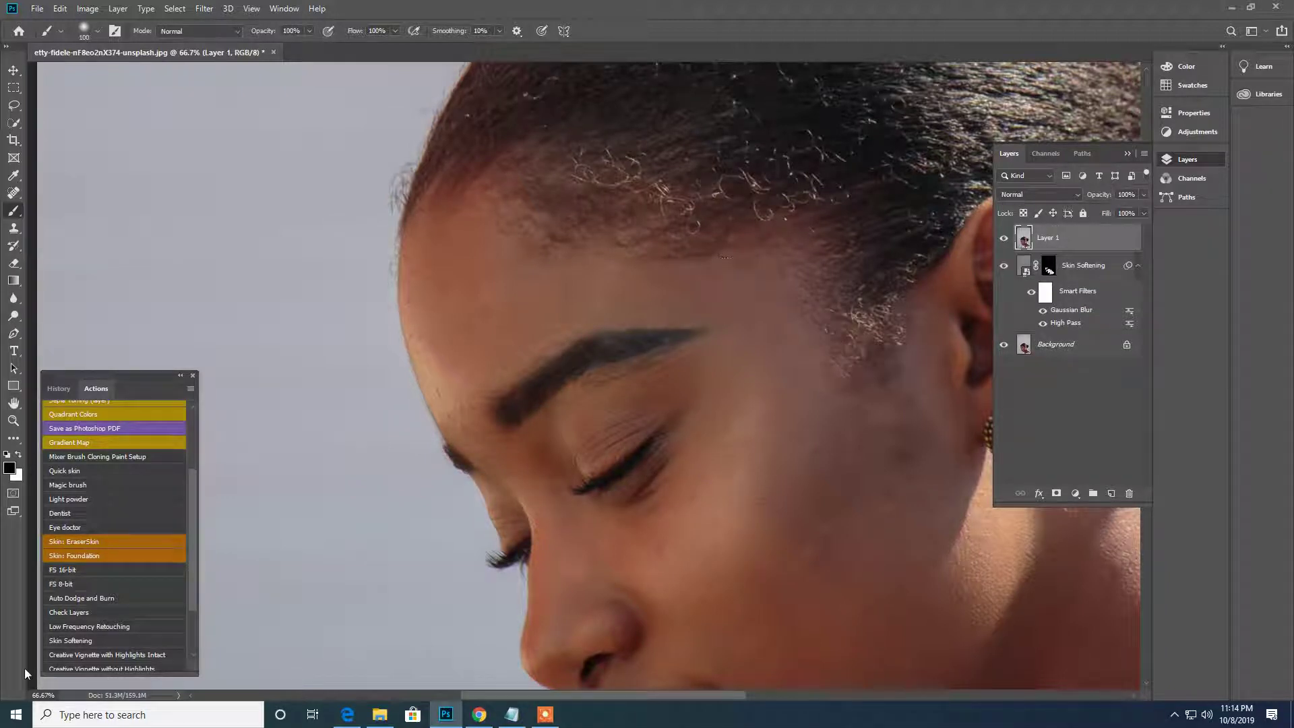
# Step: Run the Skin: EraserSkin action and lower the brush opacity to 40%
pyautogui.click(90, 542)
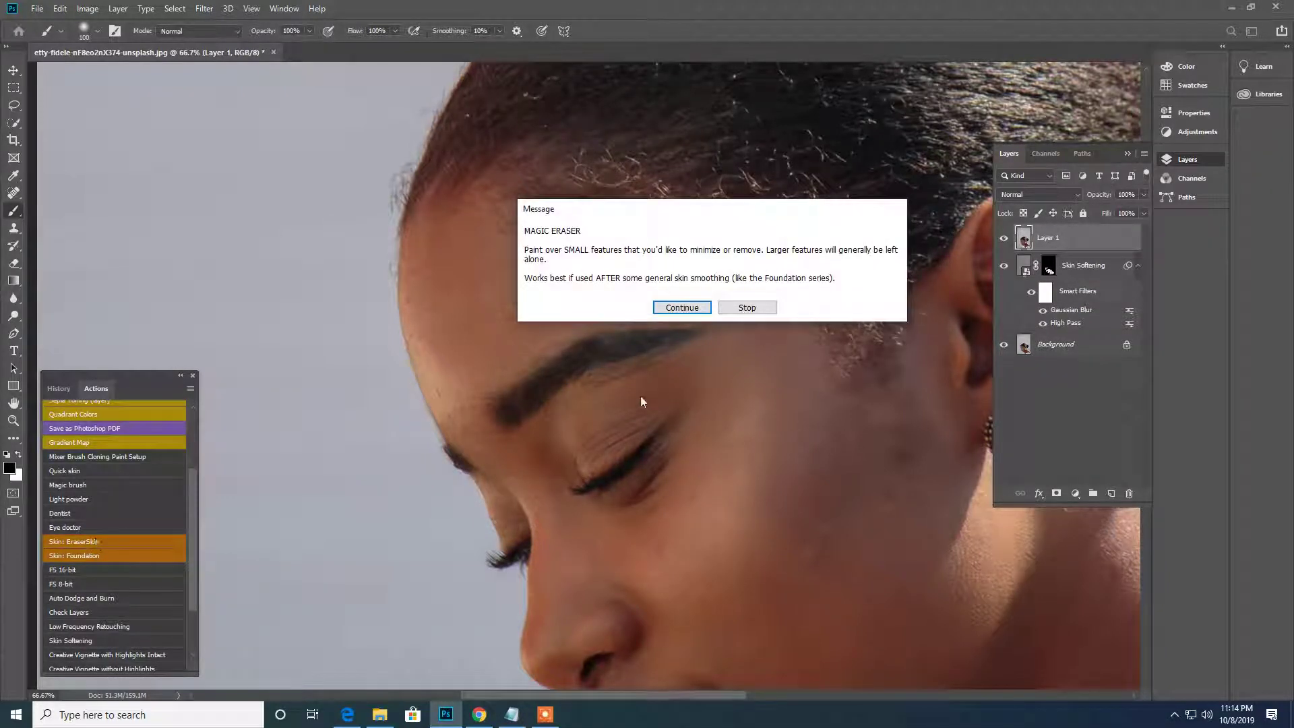
pyautogui.click(681, 304)
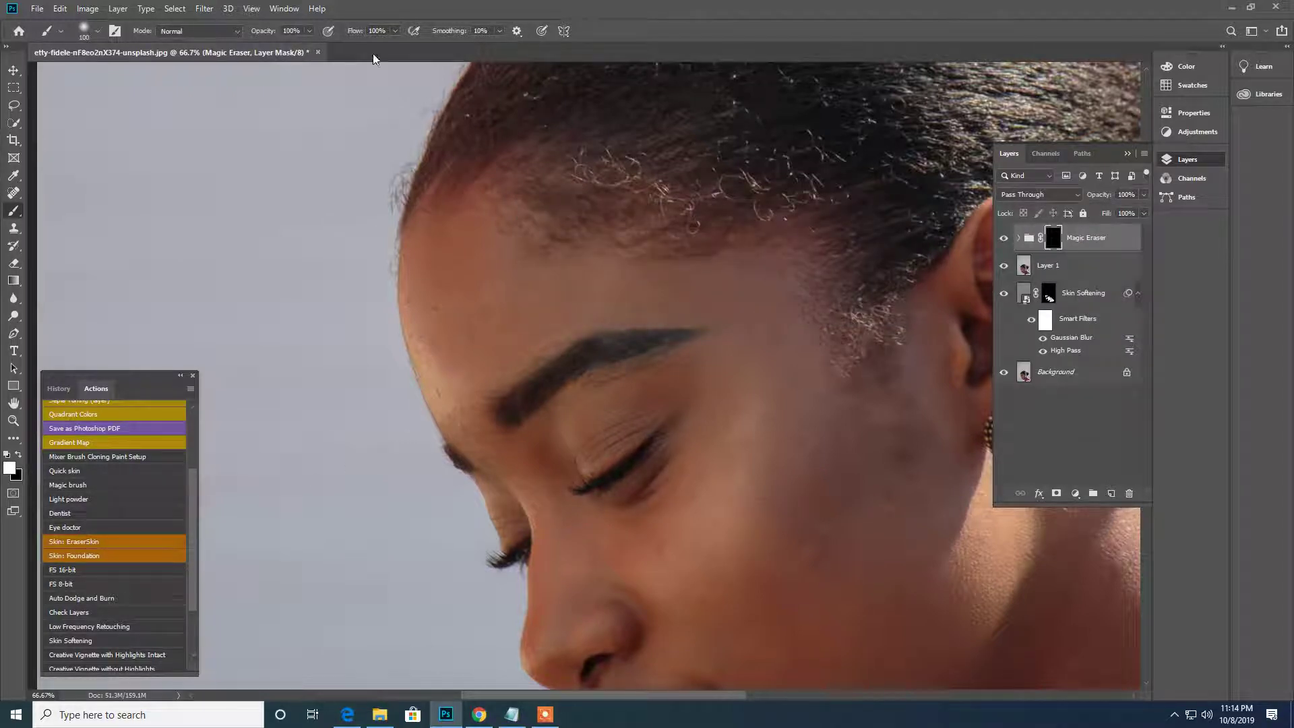
pyautogui.moveTo(304, 41); pyautogui.dragTo(277, 46)
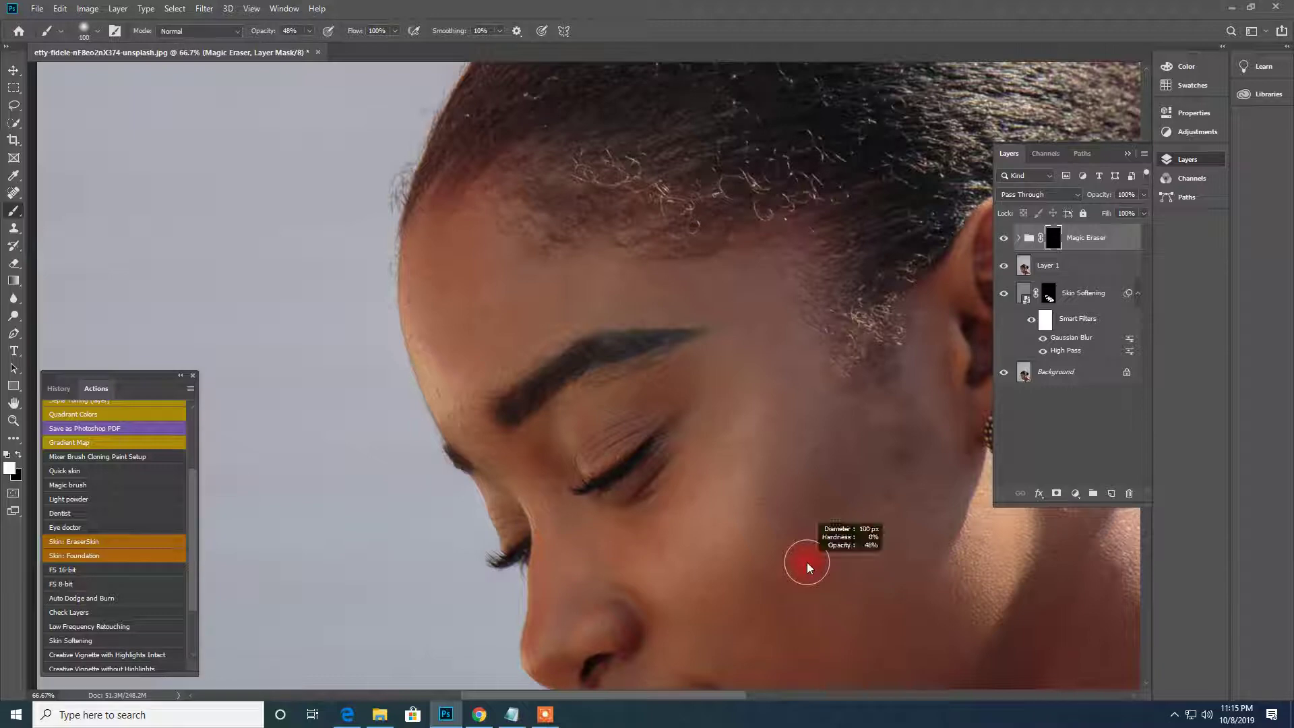
pyautogui.scroll(4, 665, 439)
pyautogui.hscroll(-3, 664, 439)
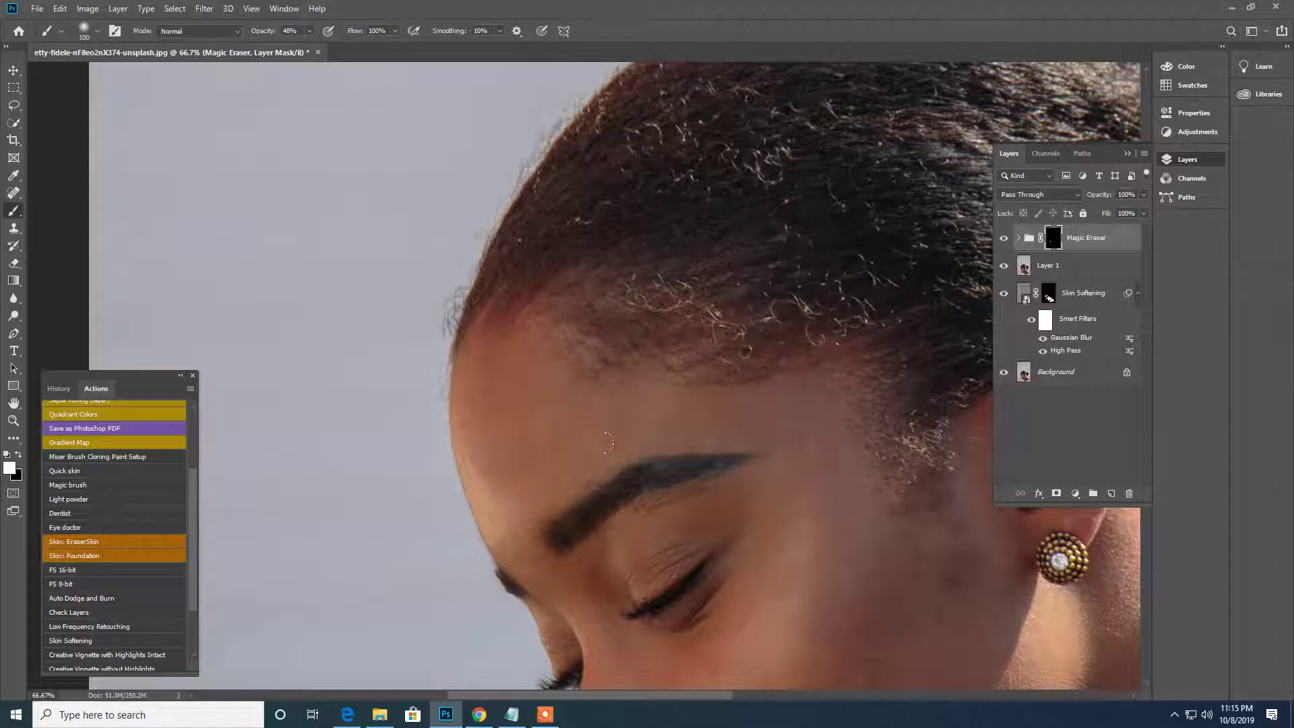
pyautogui.scroll(-4, 549, 537)
pyautogui.hscroll(1, 549, 537)
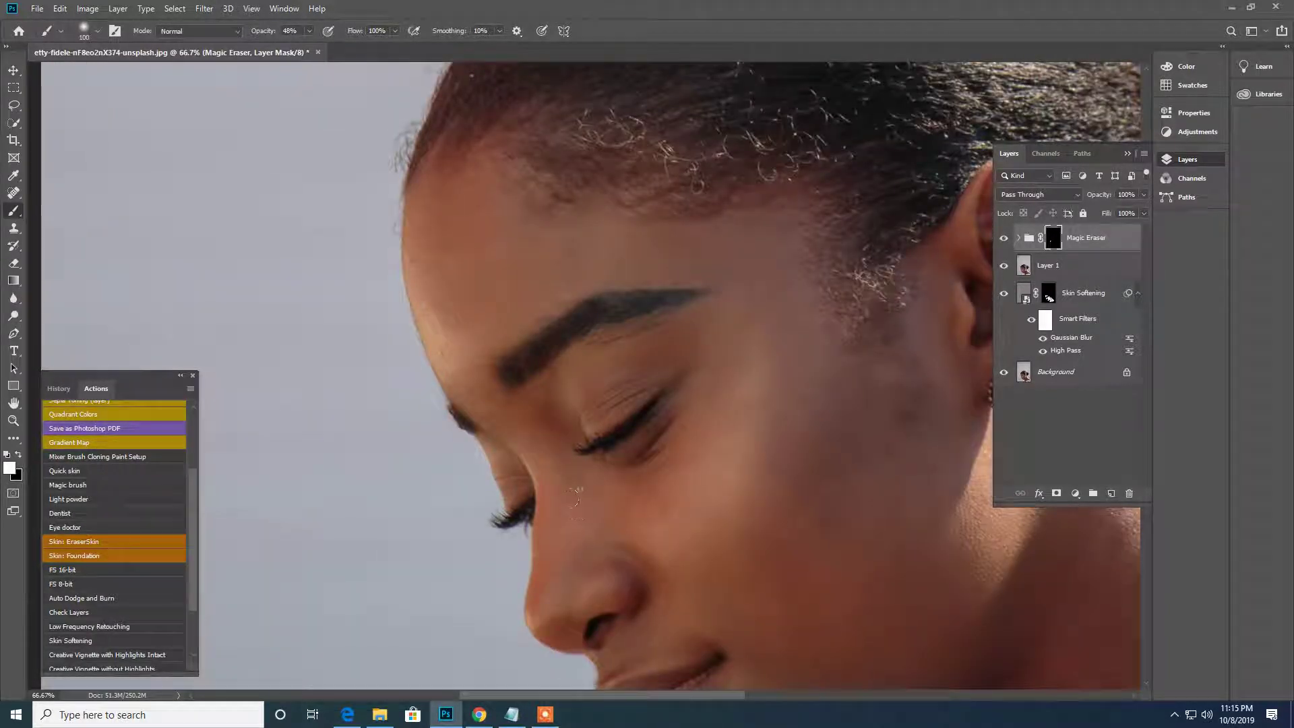
pyautogui.hscroll(1, 551, 605)
pyautogui.scroll(-2, 650, 451)
pyautogui.hscroll(3, 651, 452)
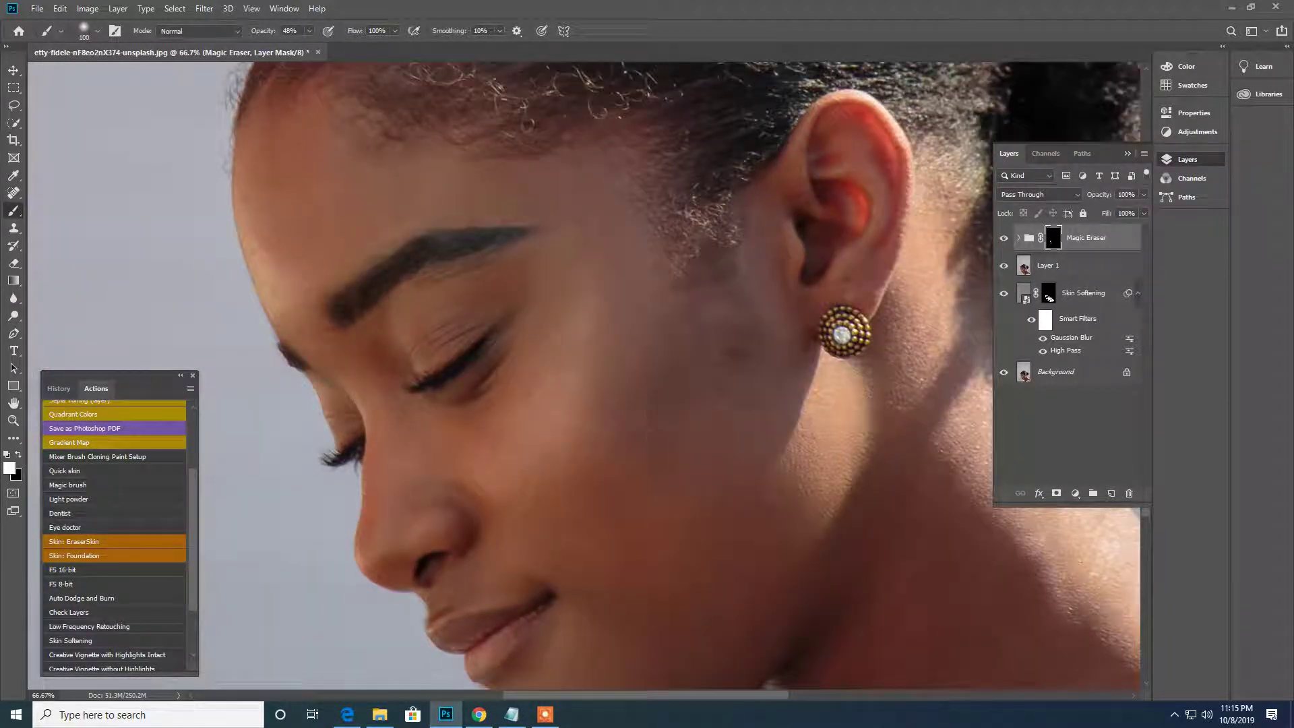
# Step: Paint the softened skin onto the cheek near the ear and the neck, brush 175
pyautogui.moveTo(737, 361); pyautogui.dragTo(687, 384)
pyautogui.press(']')
pyautogui.scroll(-3, 667, 450)
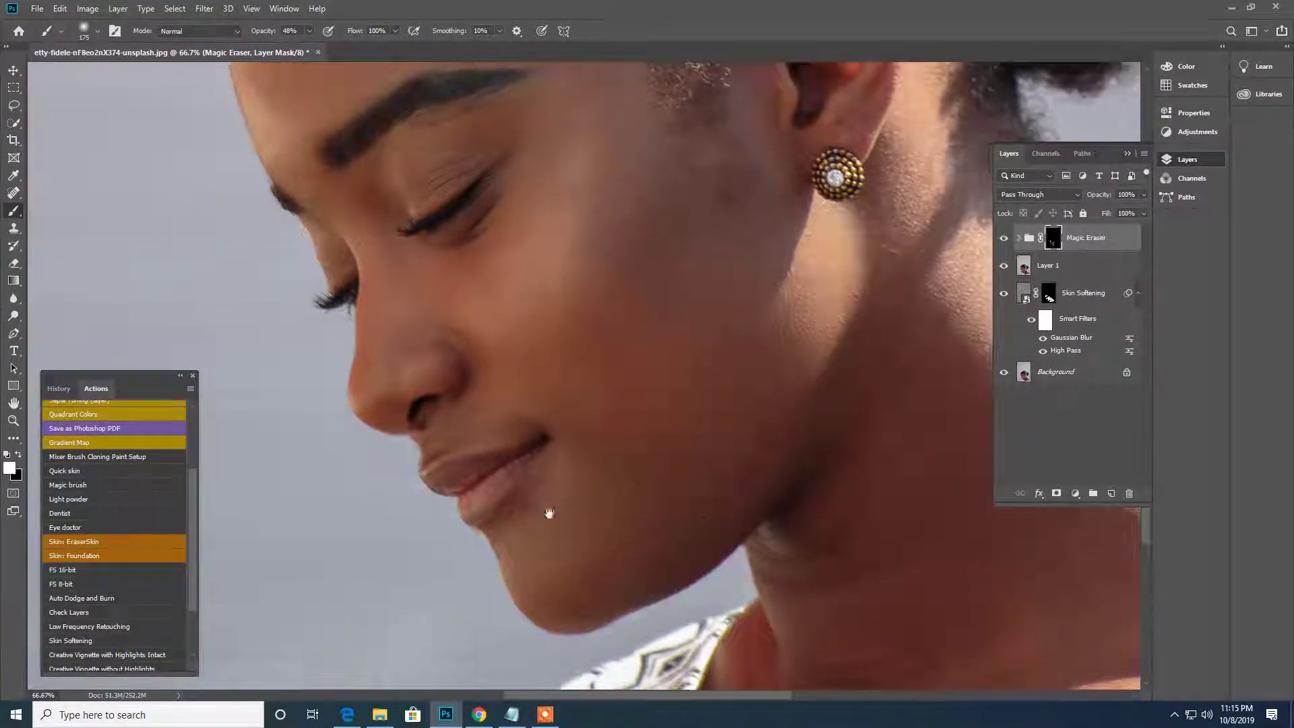
pyautogui.hscroll(5, 742, 222)
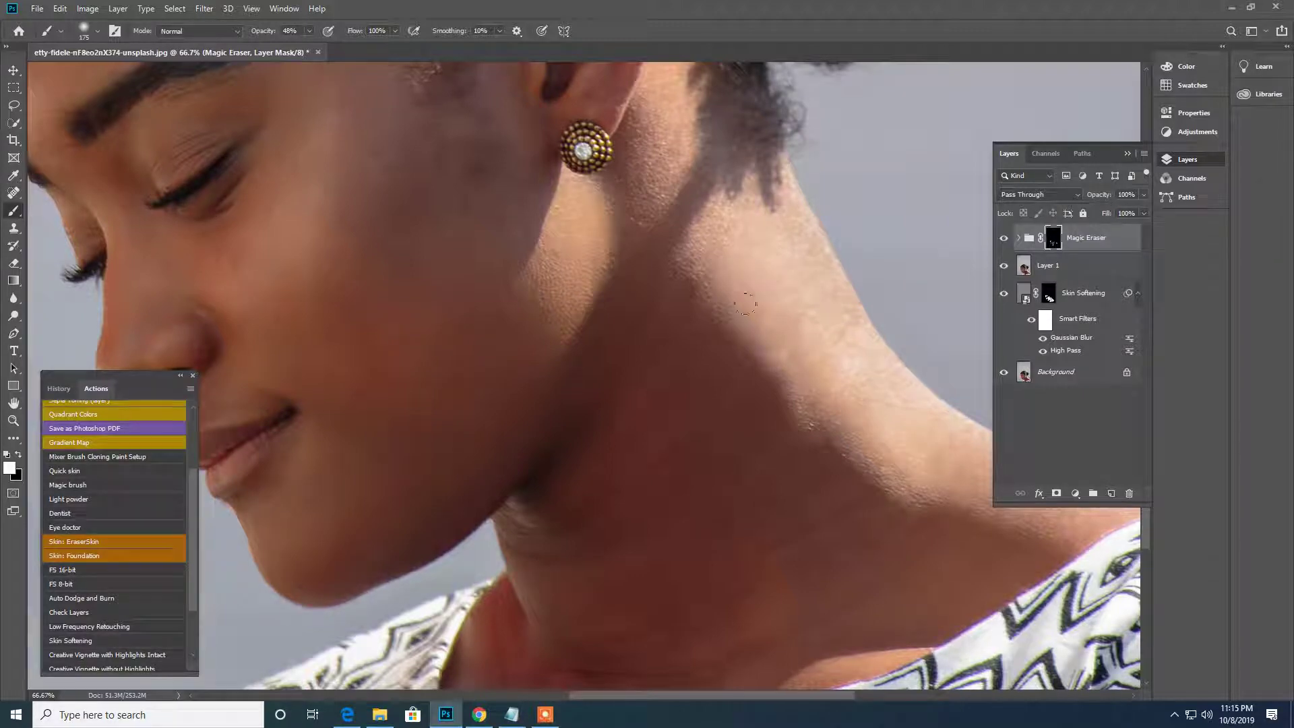
pyautogui.scroll(-3, 721, 351)
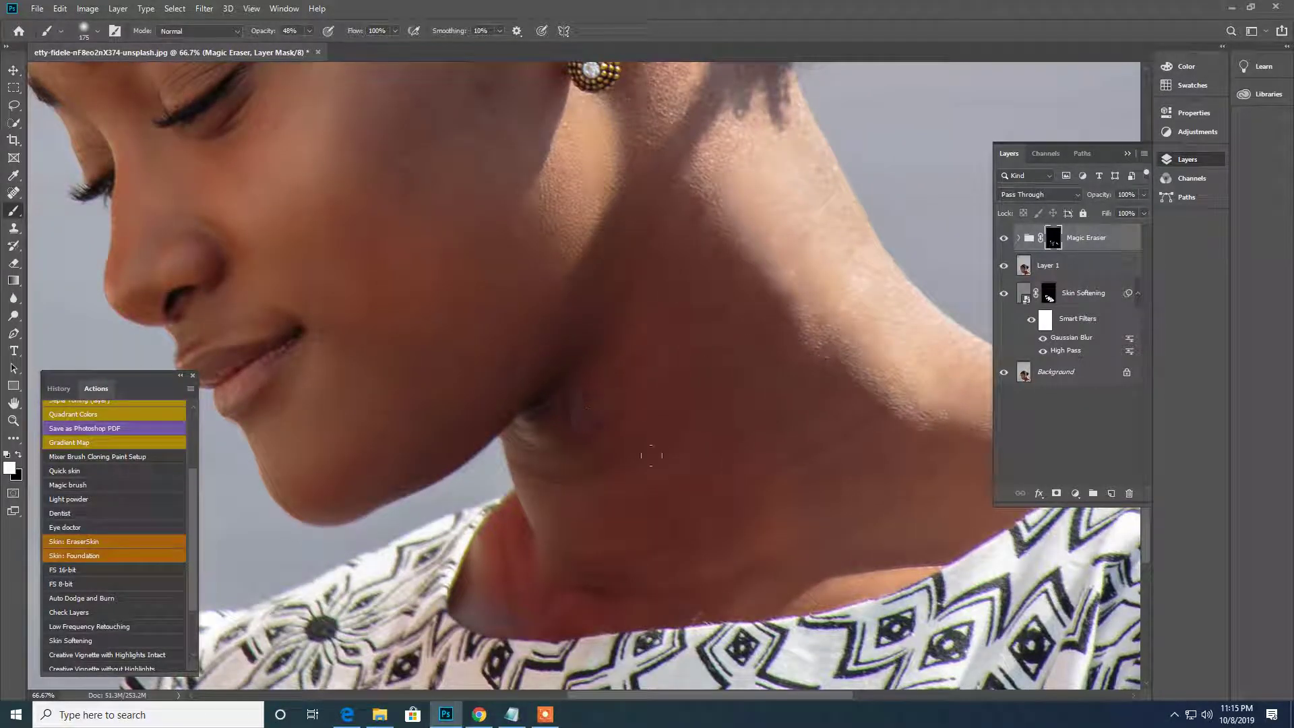
pyautogui.moveTo(636, 520); pyautogui.dragTo(621, 419)
# Step: Shrink the brush to 100, show all layers and select the Magic Eraser group
pyautogui.moveTo(662, 263); pyautogui.dragTo(867, 422)
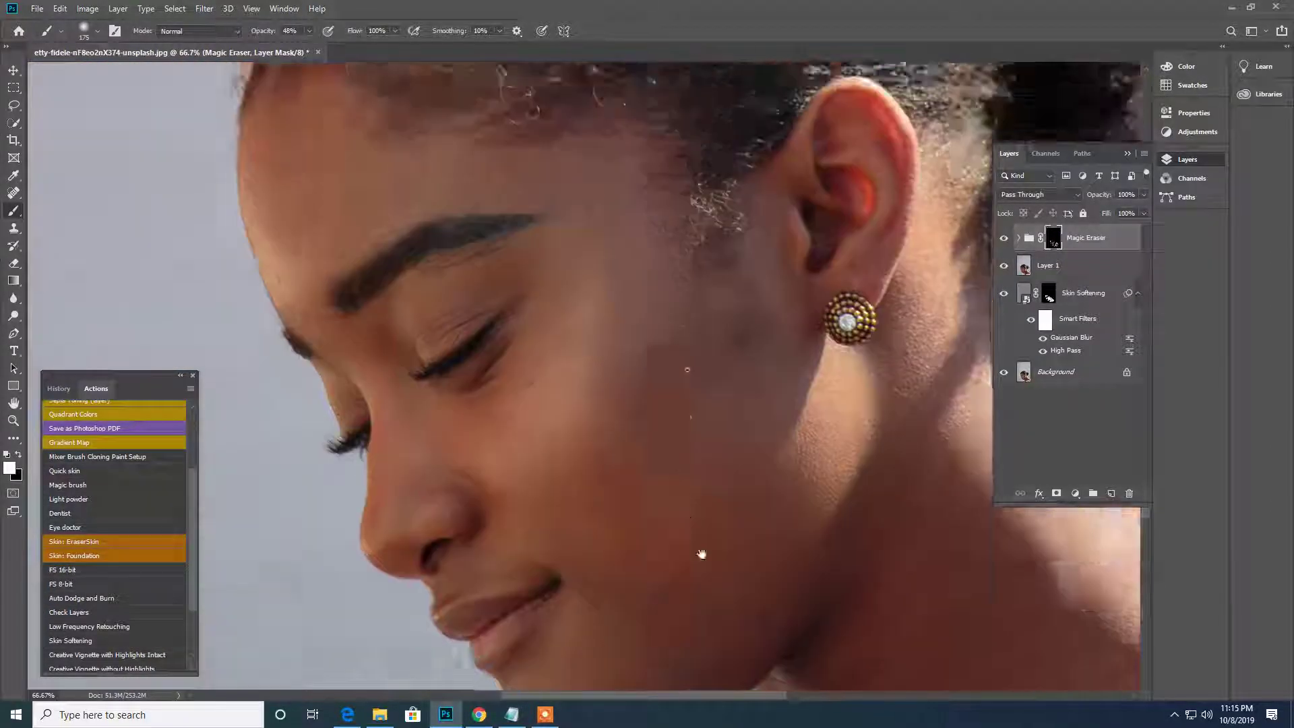
pyautogui.press('[')
pyautogui.press('[')
pyautogui.press('[')
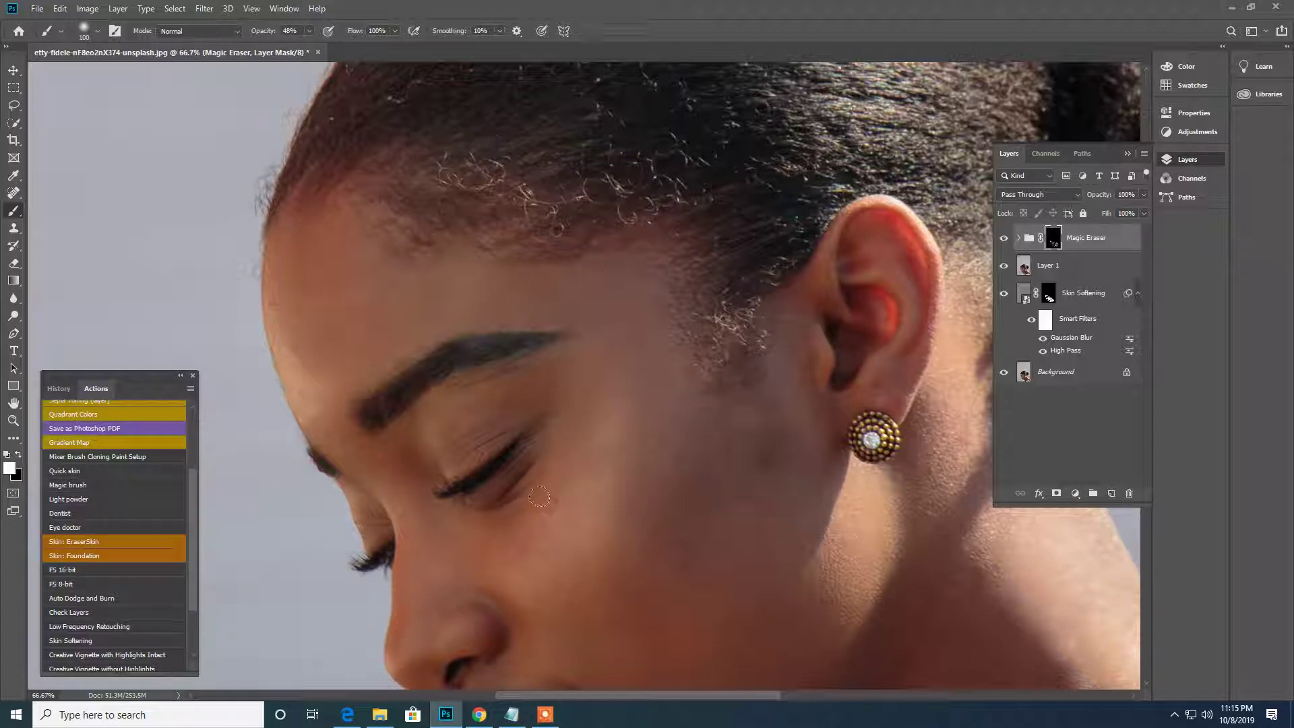
pyautogui.scroll(-3, 652, 472)
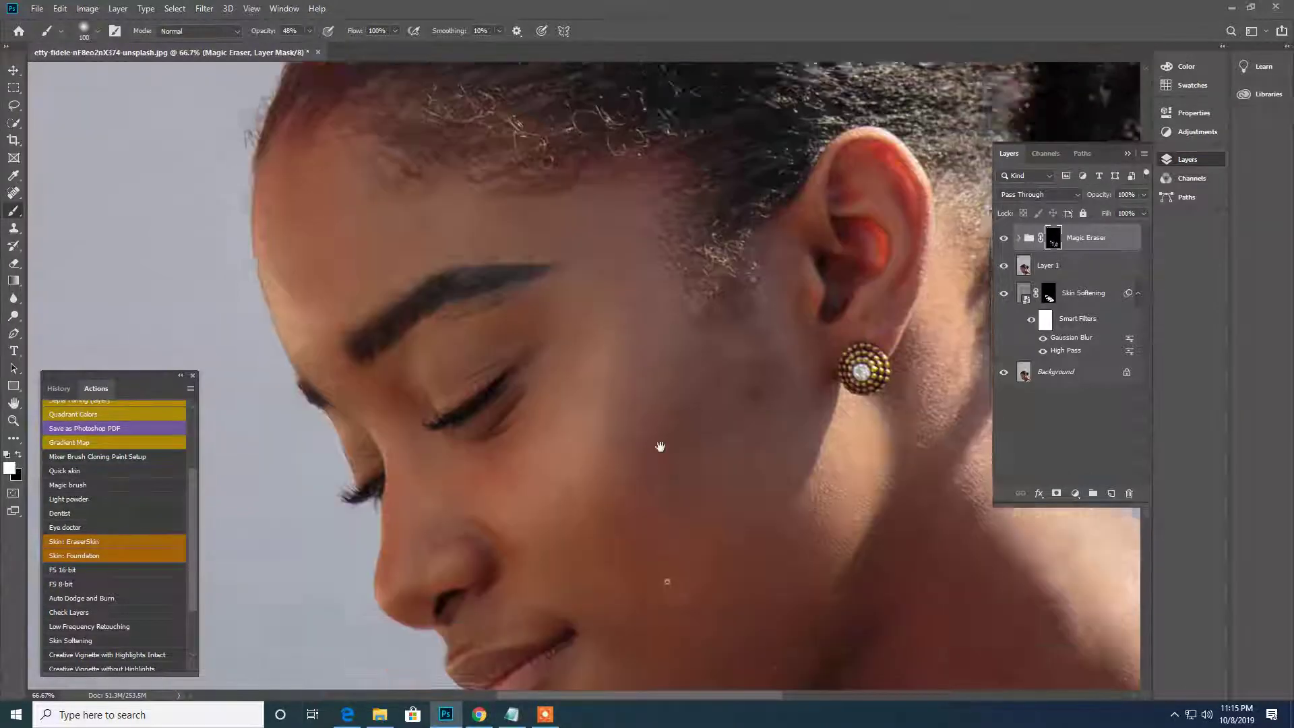
pyautogui.scroll(-3, 619, 491)
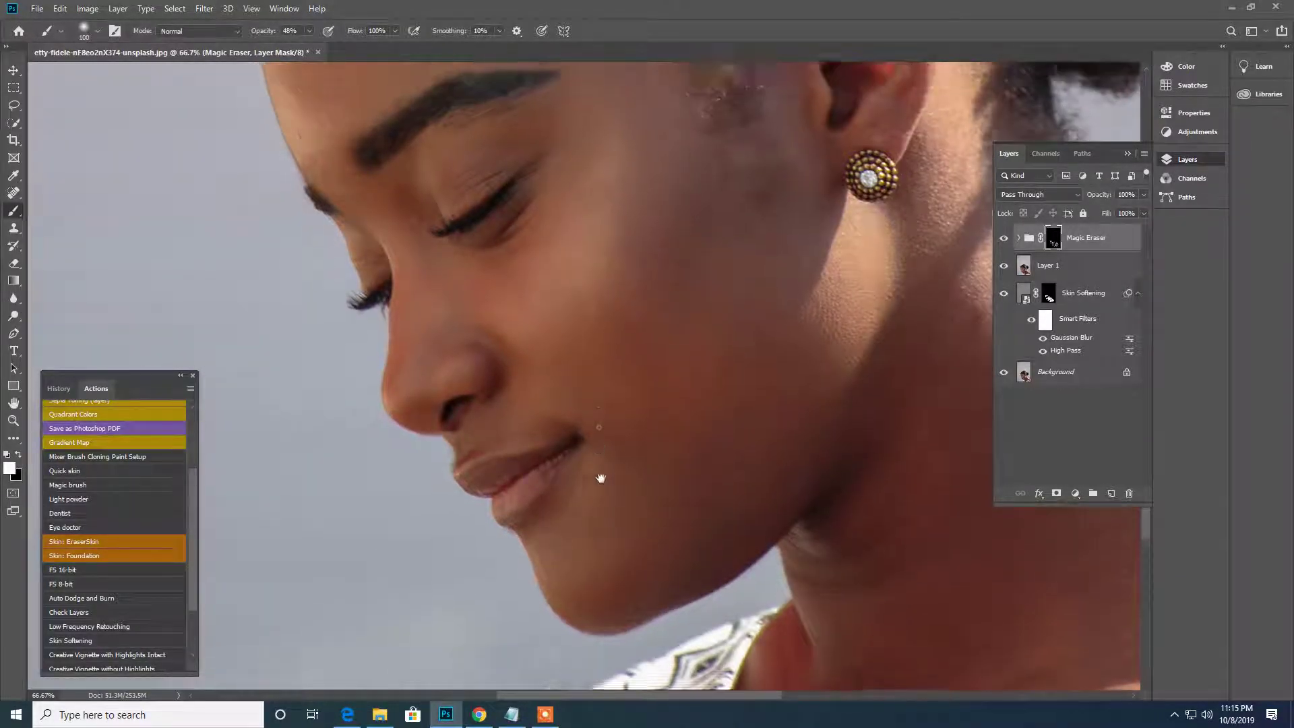
pyautogui.keyDown('alt'); pyautogui.click(1003, 375); pyautogui.keyUp('alt')
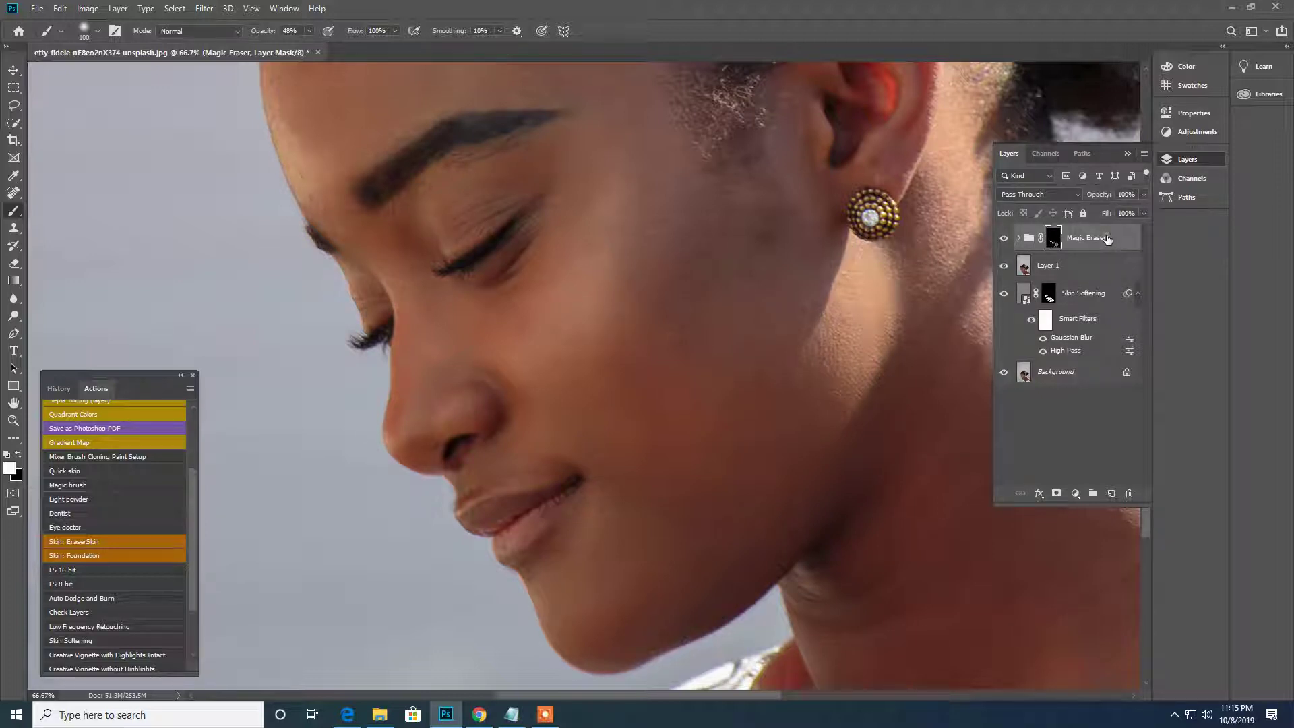
pyautogui.click(1105, 238)
# Step: Stamp all visible layers into a new Layer 2, dismissing an accidental Open dialog
pyautogui.hotkey('ctrl', 'shift', 'alt', 'e')
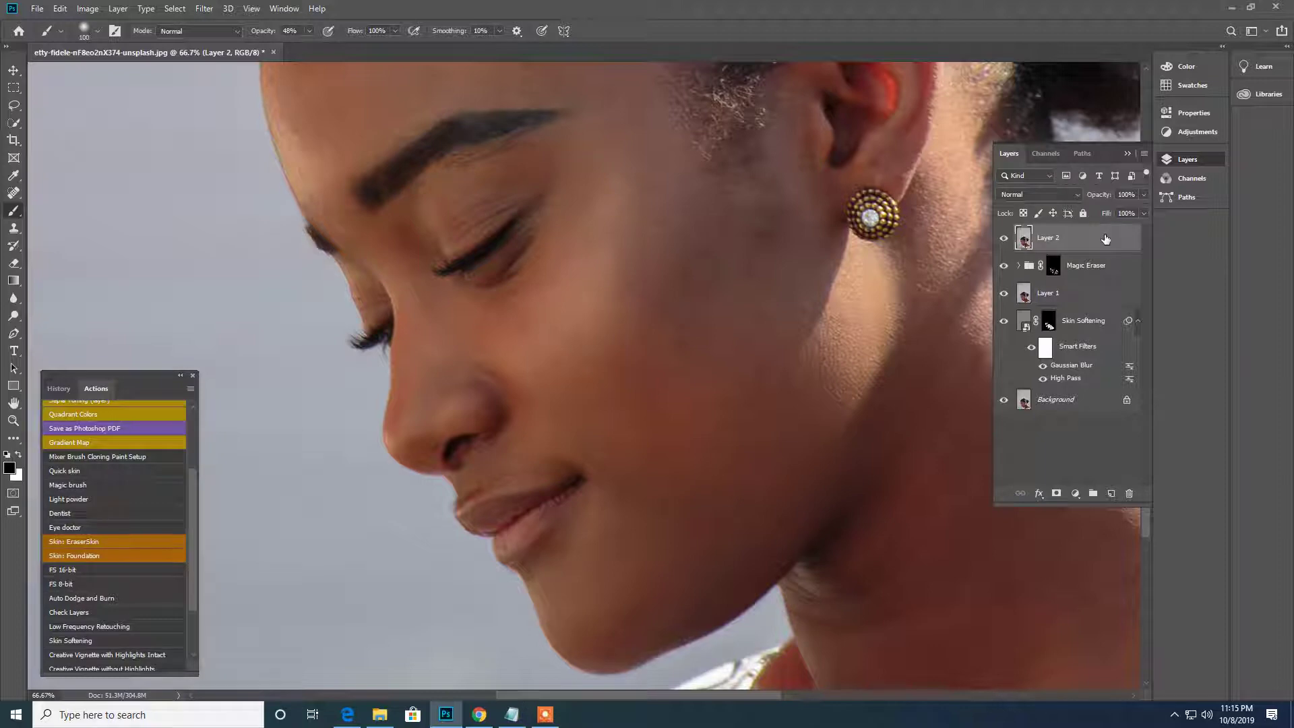
pyautogui.hotkey('ctrl', 'o')
pyautogui.press('Escape')
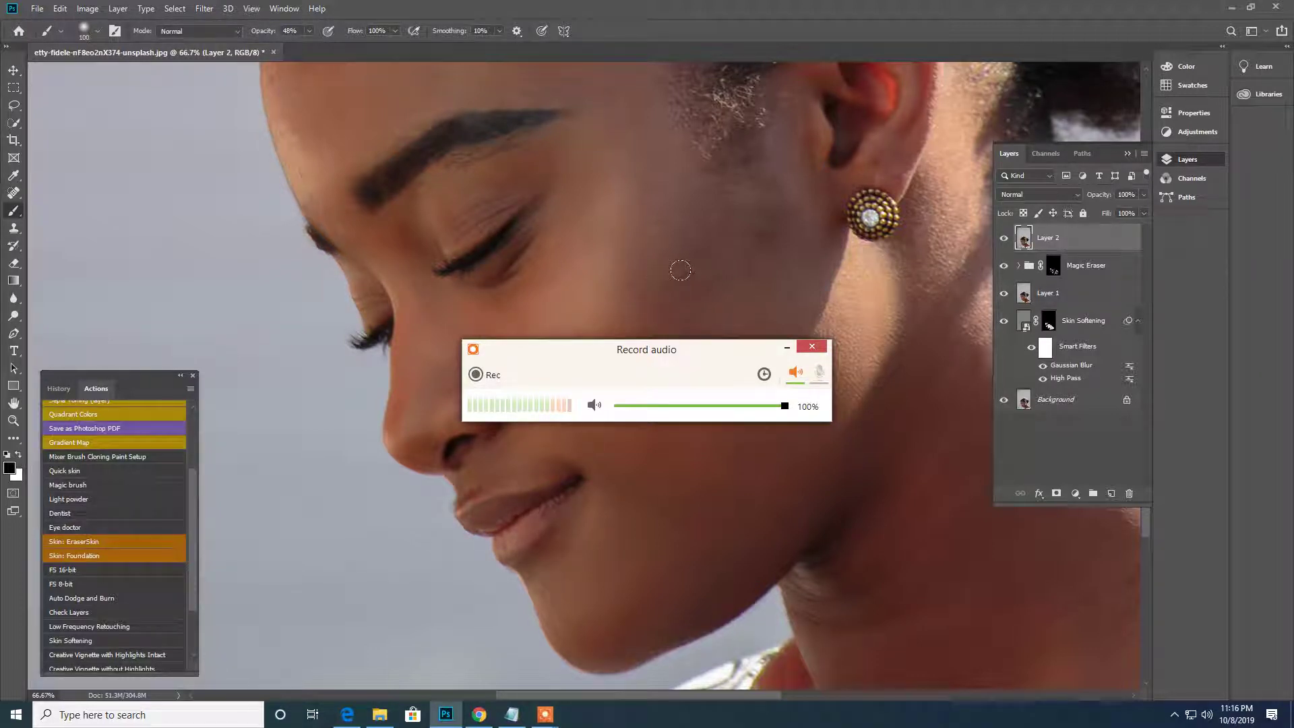
# Step: Undo a stray brush stroke on Layer 2's cheek and bring up the Filter menu
pyautogui.moveTo(678, 267); pyautogui.dragTo(689, 279)
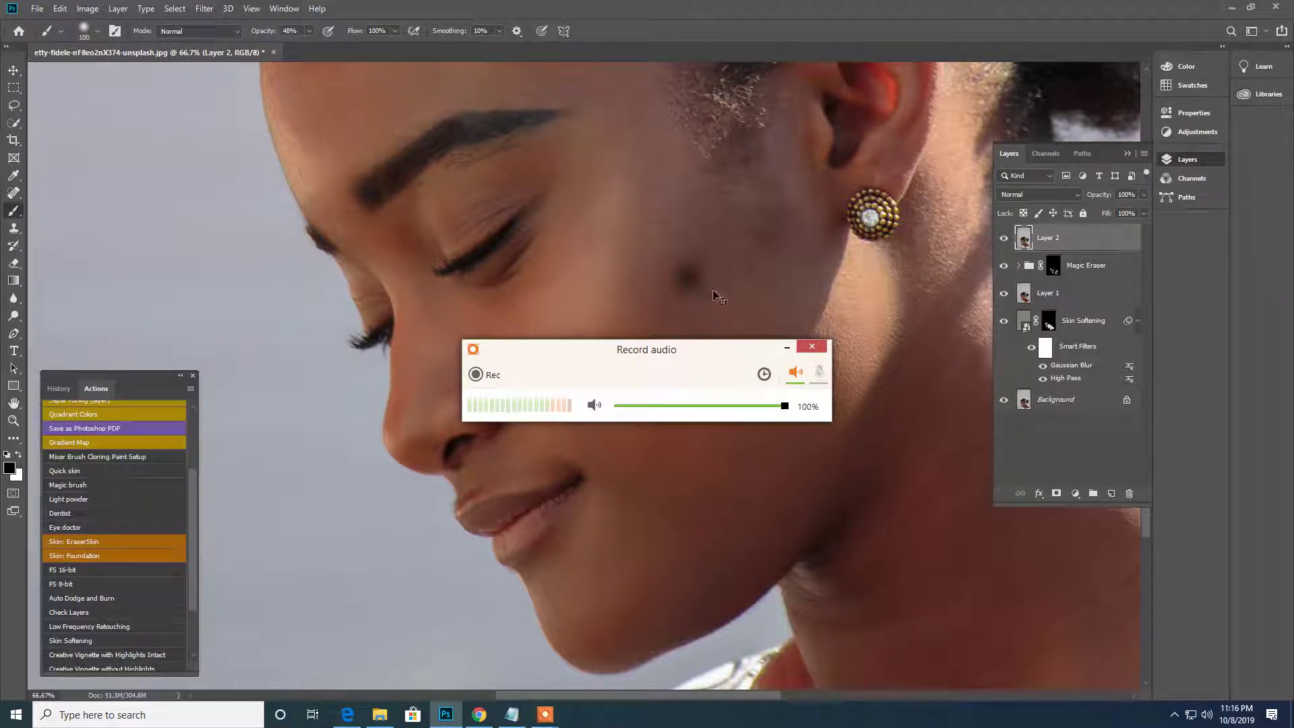
pyautogui.hotkey('ctrl', 'z')
pyautogui.click(787, 347)
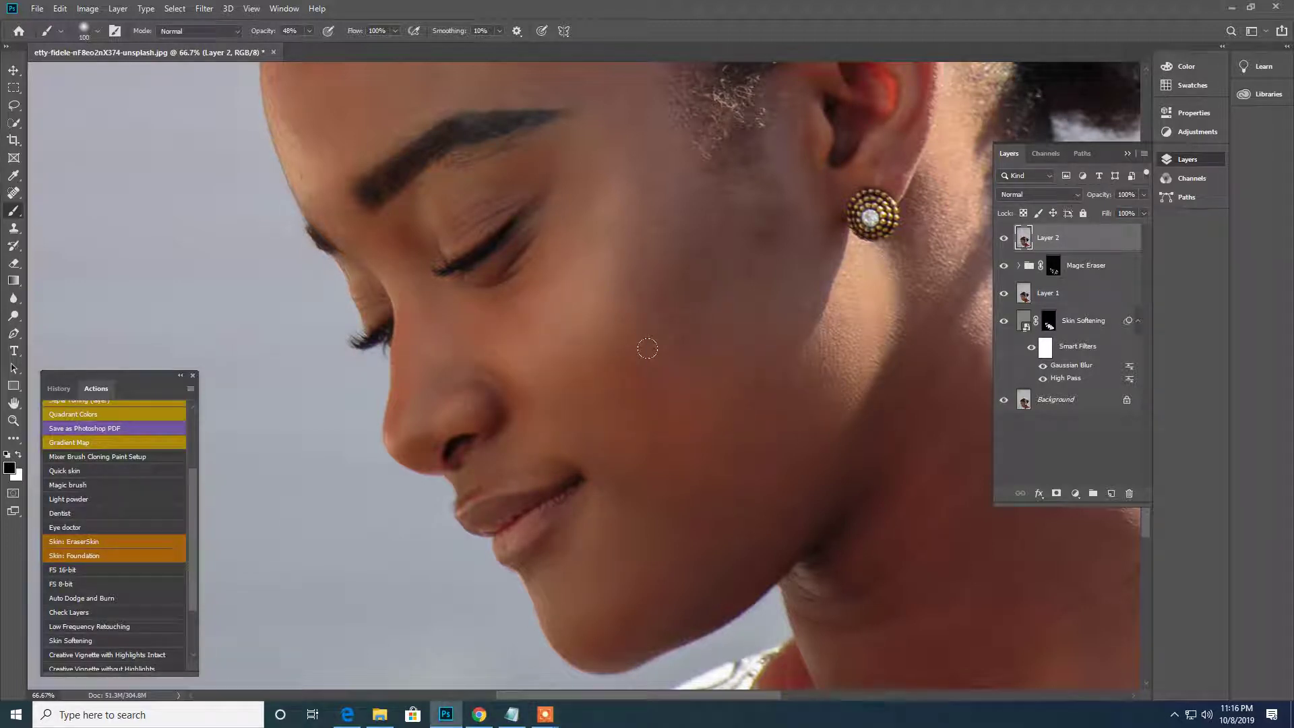
pyautogui.click(205, 8)
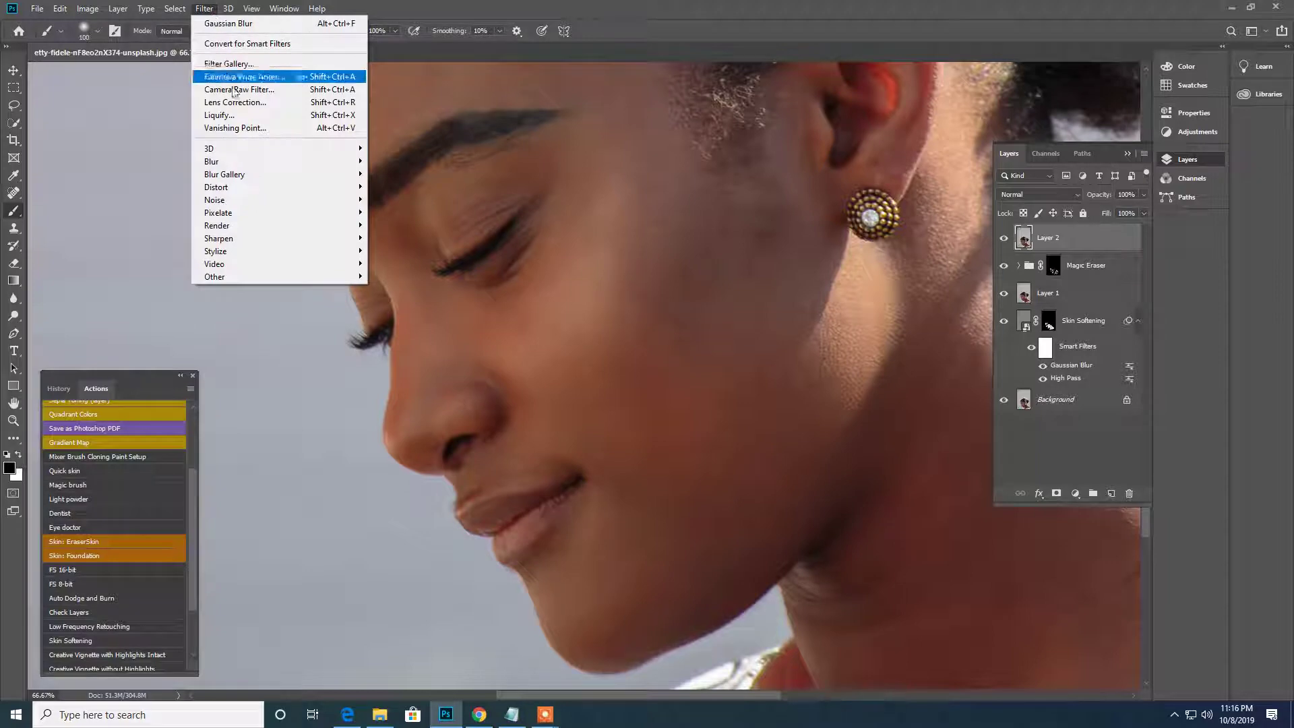
# Step: In Camera Raw Filter, set Highlights -97, Shadows +83, Whites +56, Blacks -17
pyautogui.click(235, 89)
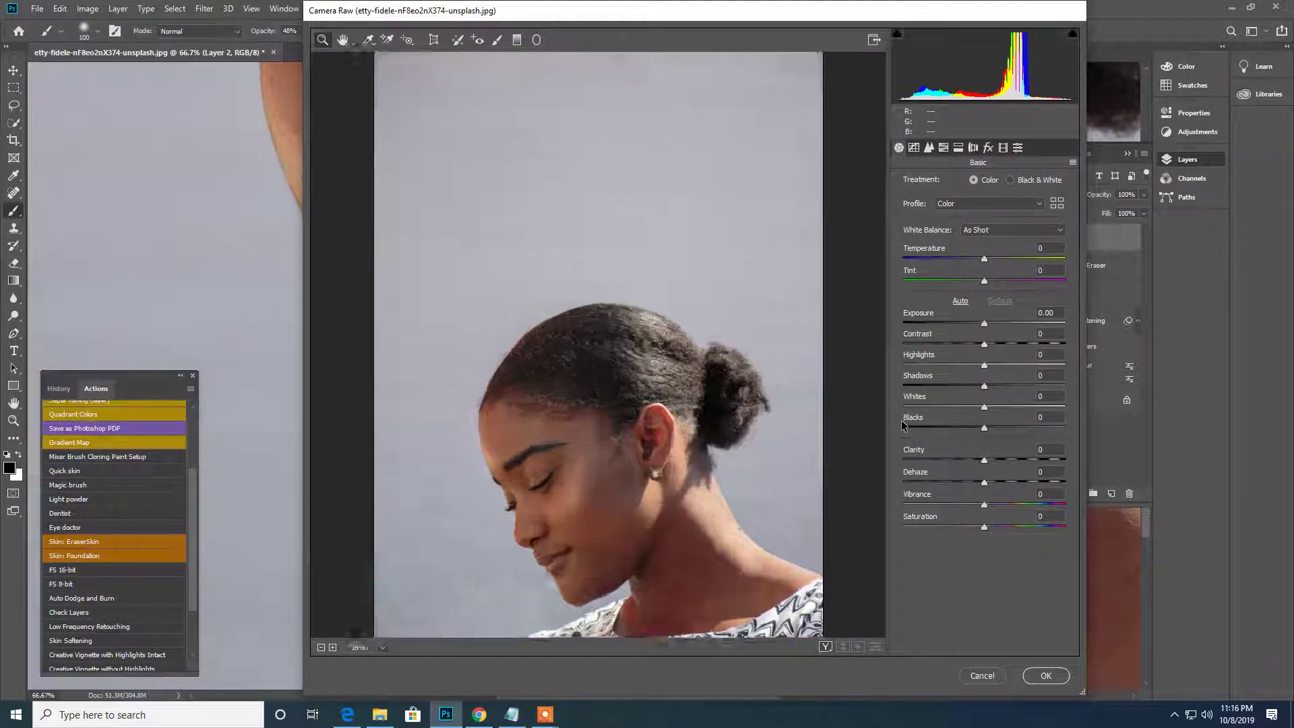
pyautogui.hotkey('ctrl', '+')
pyautogui.hotkey('ctrl', '+')
pyautogui.moveTo(660, 526)
pyautogui.mouseDown()
pyautogui.moveTo(661, 389)
pyautogui.moveTo(708, 238)
pyautogui.mouseUp()
pyautogui.moveTo(984, 365); pyautogui.dragTo(905, 366)
pyautogui.moveTo(984, 385)
pyautogui.mouseDown()
pyautogui.moveTo(1050, 386)
pyautogui.moveTo(966, 425)
pyautogui.mouseUp()
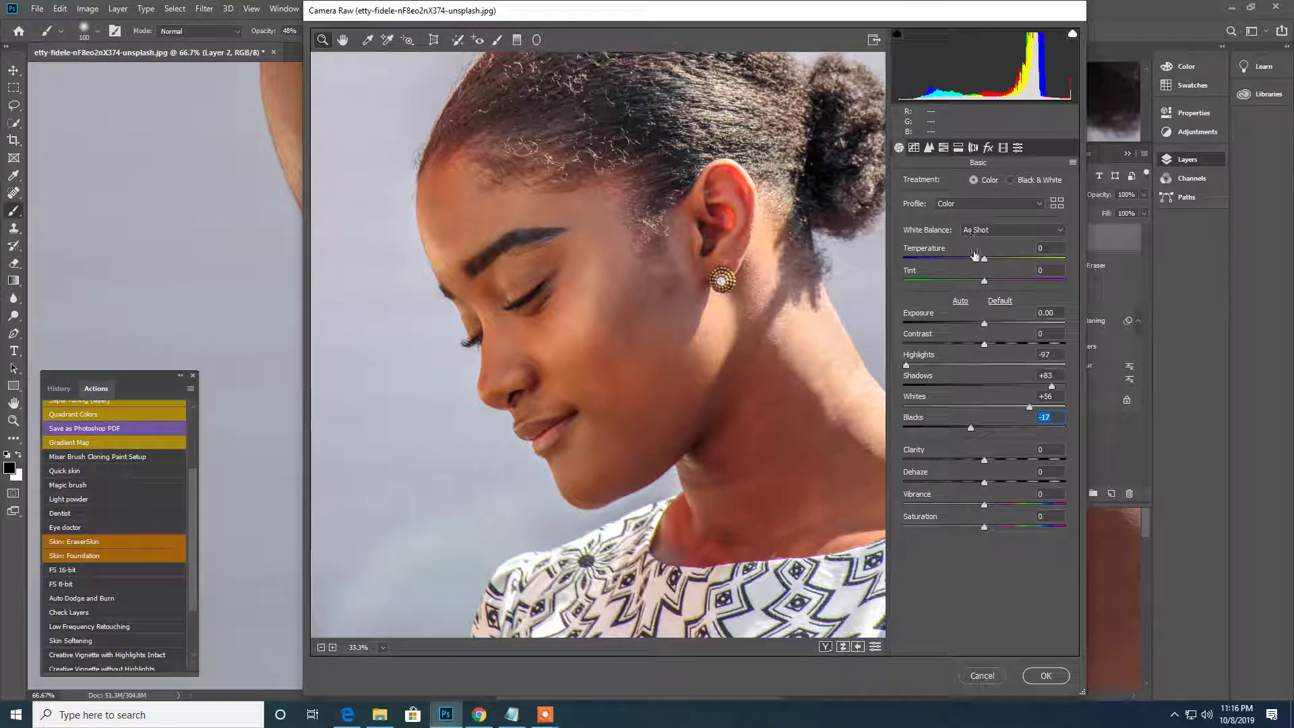
# Step: Set Detail luminance noise reduction to 33 and apply the Camera Raw Filter
pyautogui.click(929, 147)
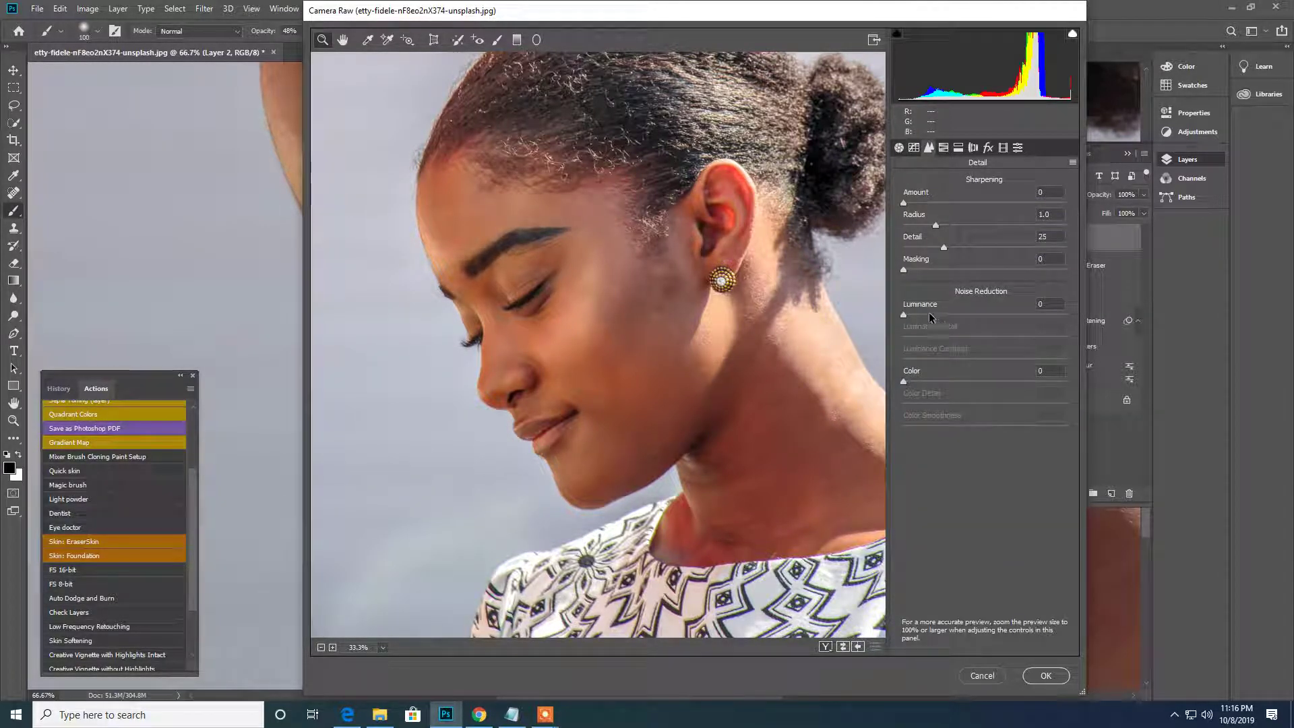
pyautogui.moveTo(928, 314)
pyautogui.mouseDown()
pyautogui.moveTo(960, 316)
pyautogui.moveTo(946, 323)
pyautogui.mouseUp()
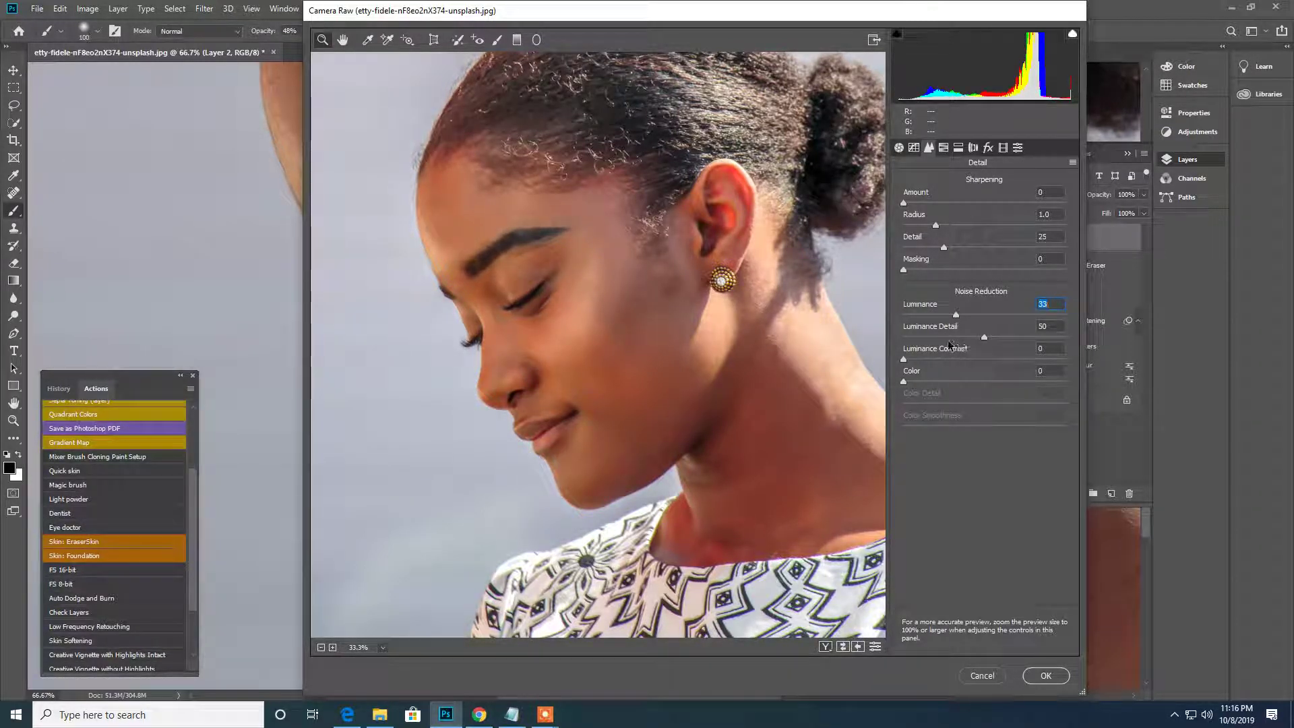
pyautogui.click(957, 337)
pyautogui.click(1046, 675)
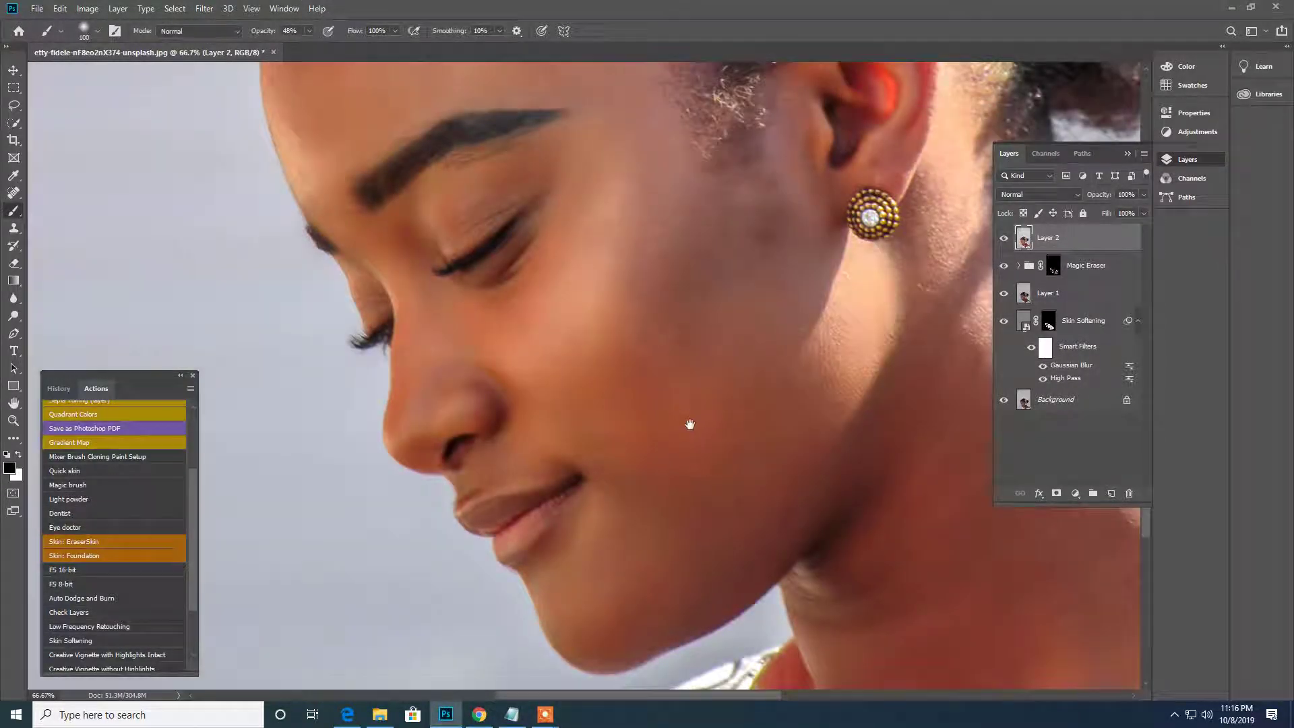
# Step: Fit the image on screen and add a Blue, Red, Yellow gradient fill layer
pyautogui.rightClick(688, 418)
pyautogui.click(701, 423)
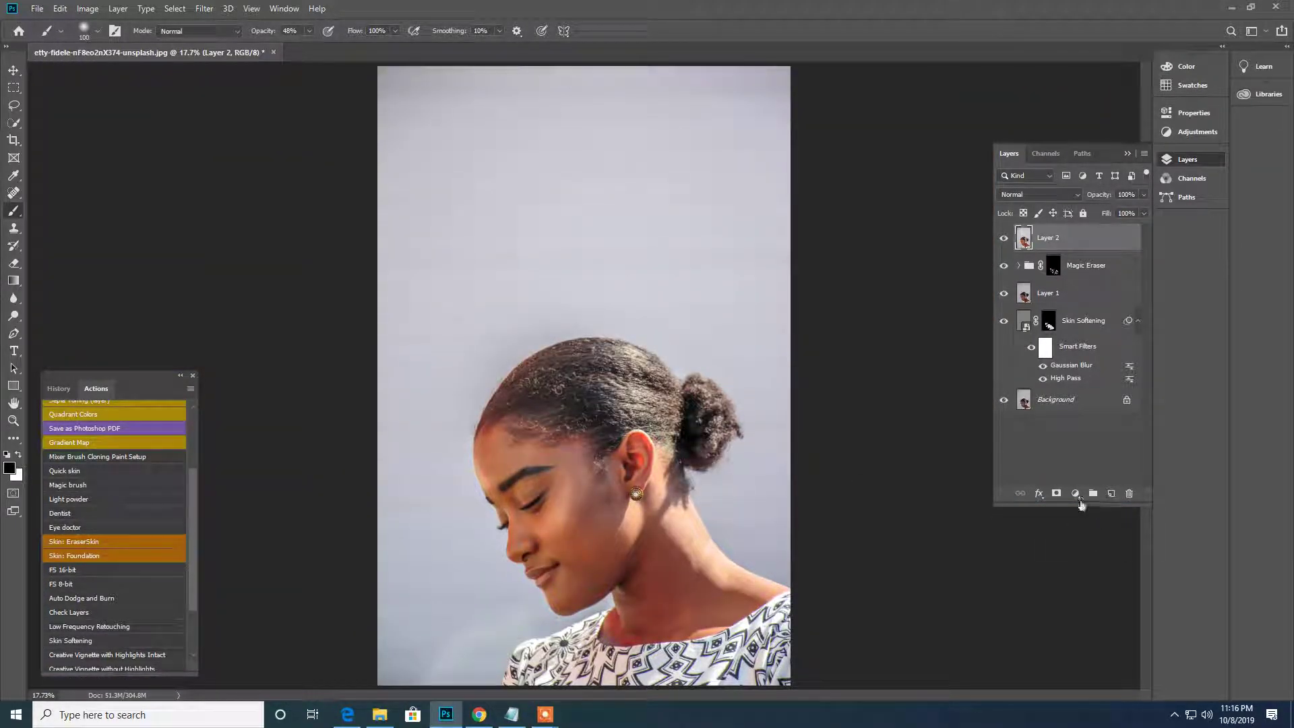
pyautogui.click(1076, 495)
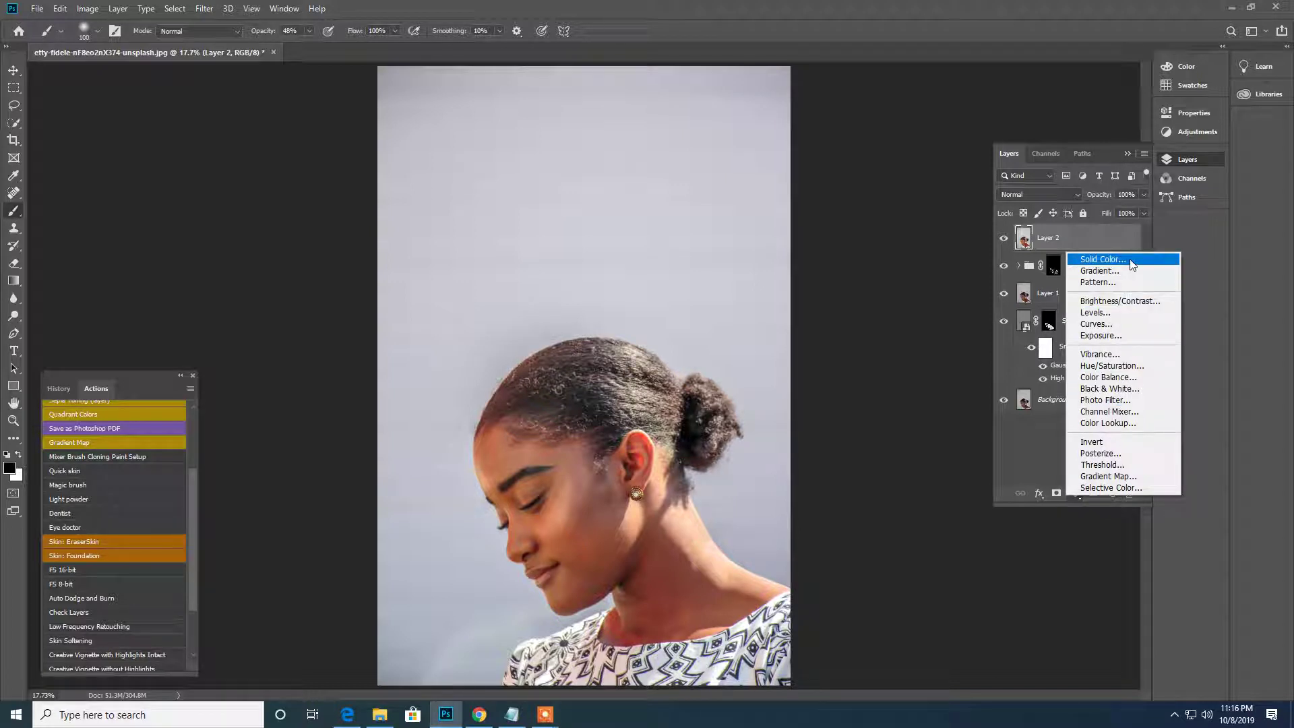
pyautogui.click(1115, 271)
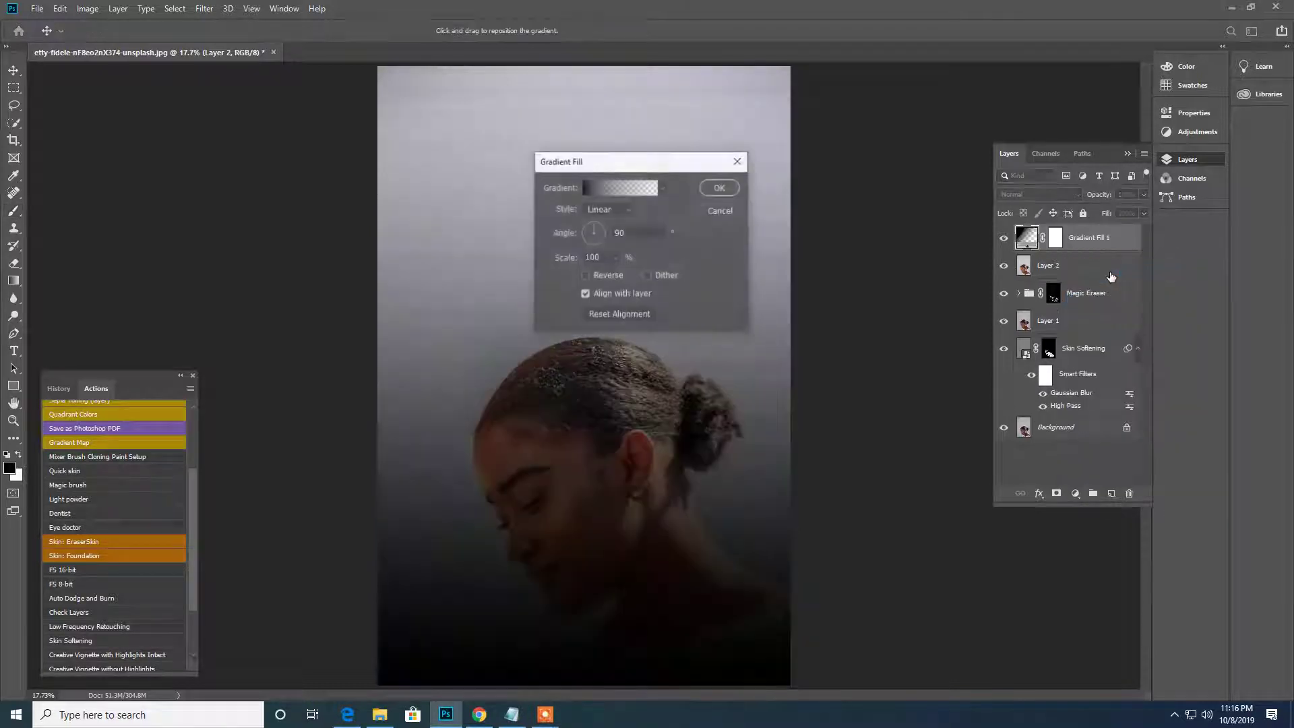
pyautogui.click(642, 189)
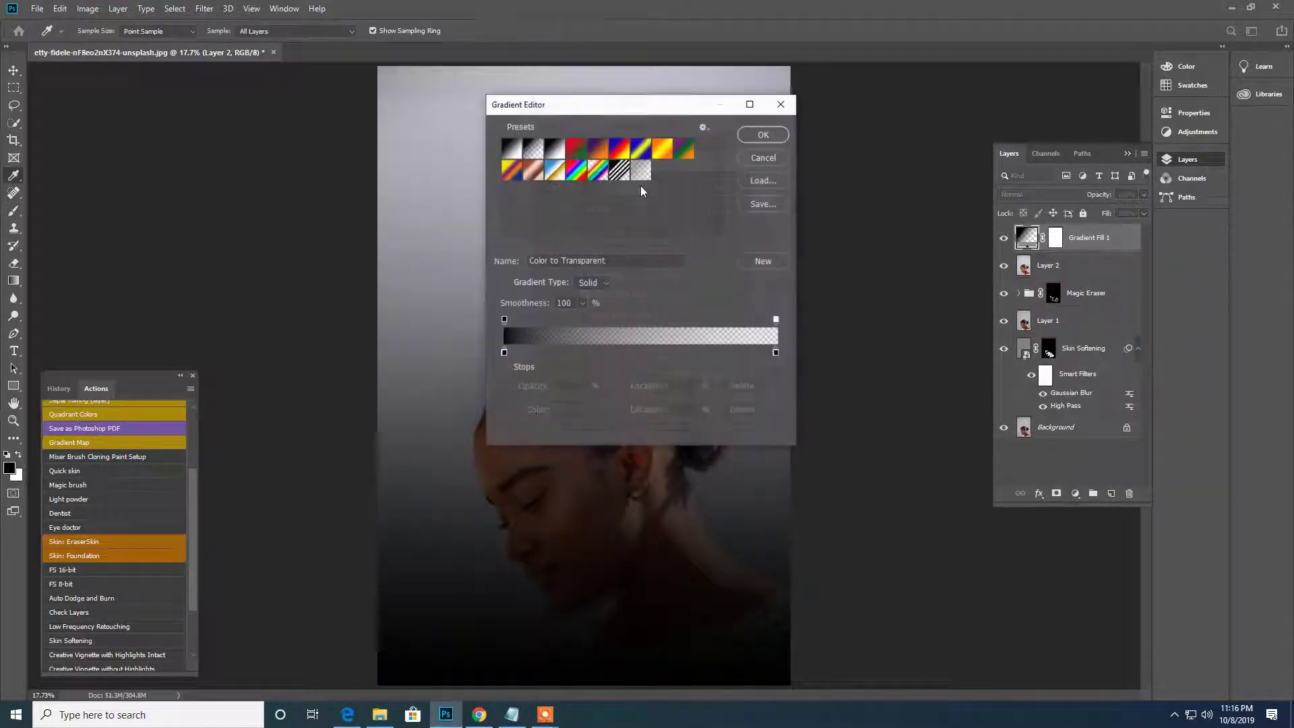
pyautogui.click(622, 149)
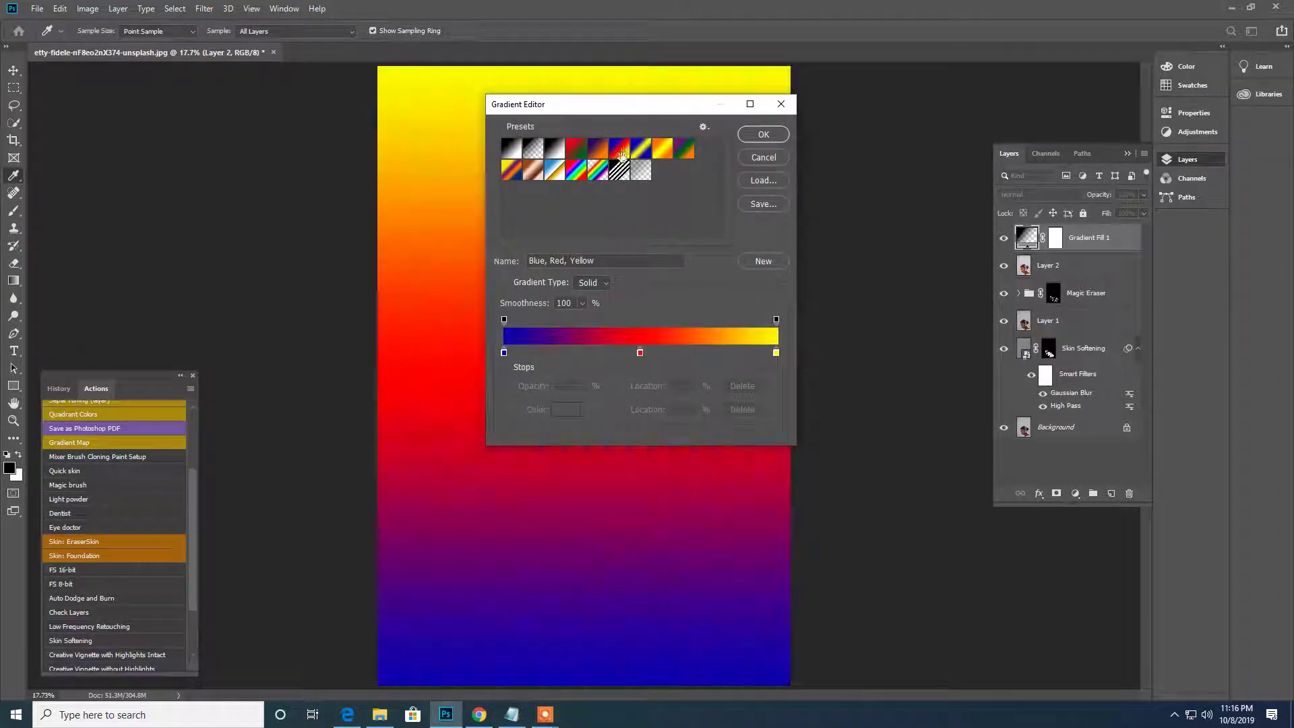
pyautogui.click(763, 134)
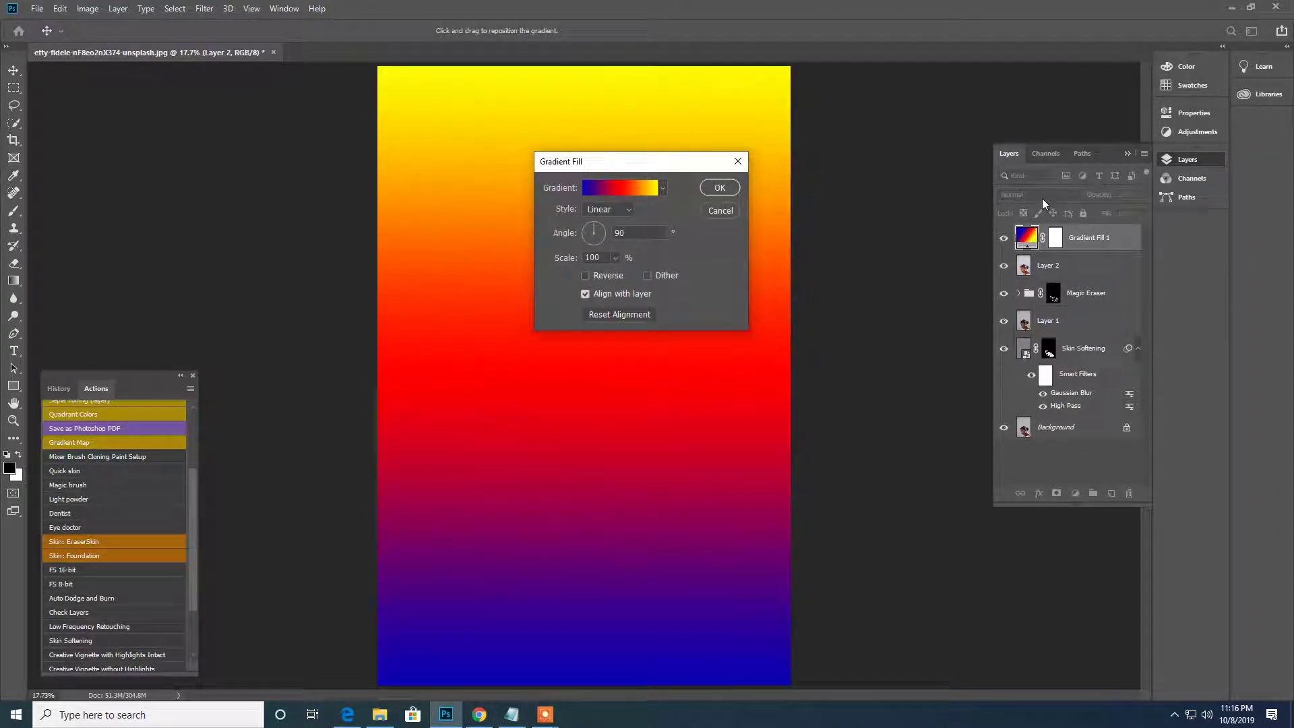
# Step: Confirm the gradient fill and set Gradient Fill 1's blend mode to Screen
pyautogui.click(734, 189)
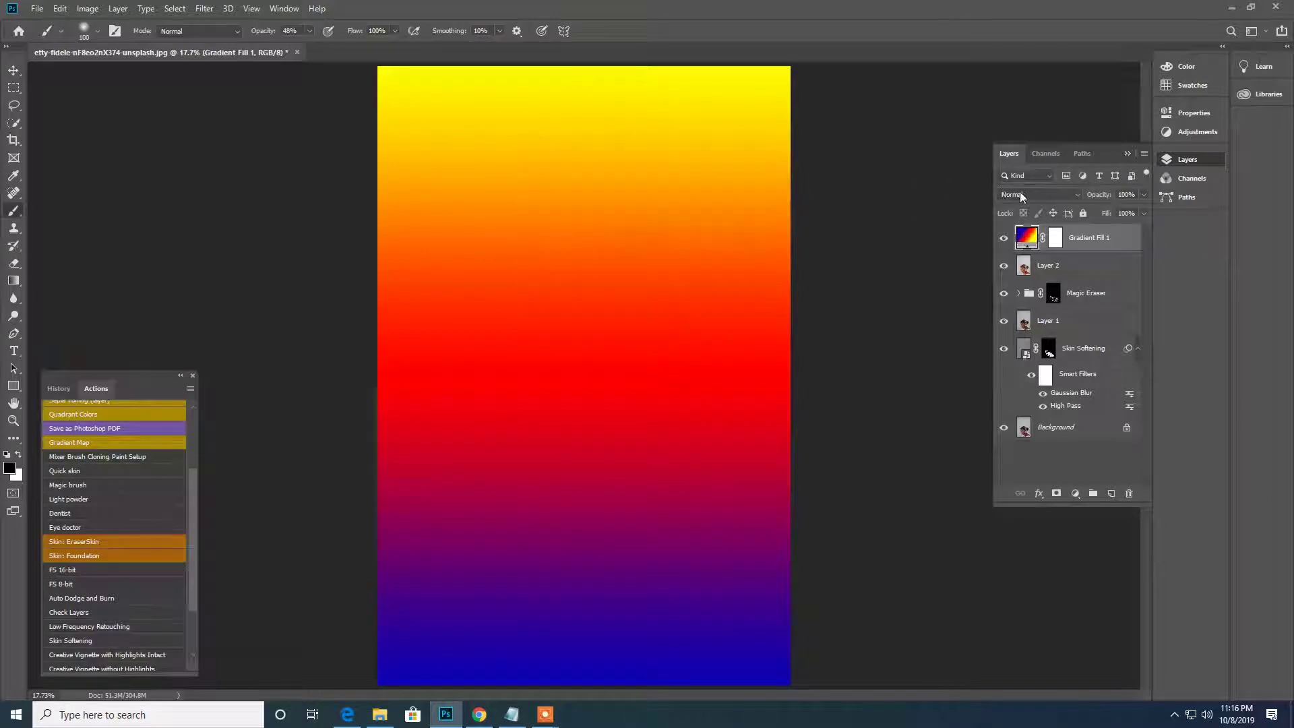
pyautogui.click(1038, 195)
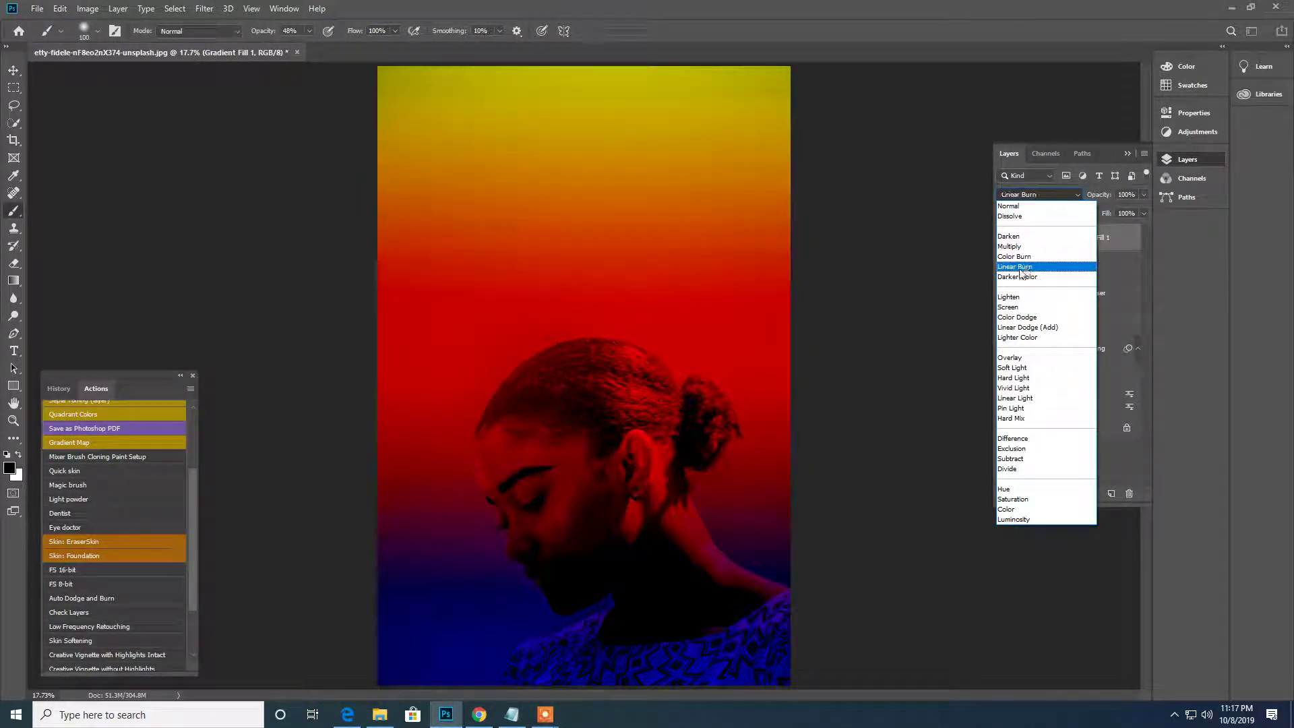
pyautogui.click(1013, 309)
pyautogui.moveTo(1010, 316)
pyautogui.mouseDown()
pyautogui.moveTo(1015, 304)
pyautogui.moveTo(989, 317)
pyautogui.mouseUp()
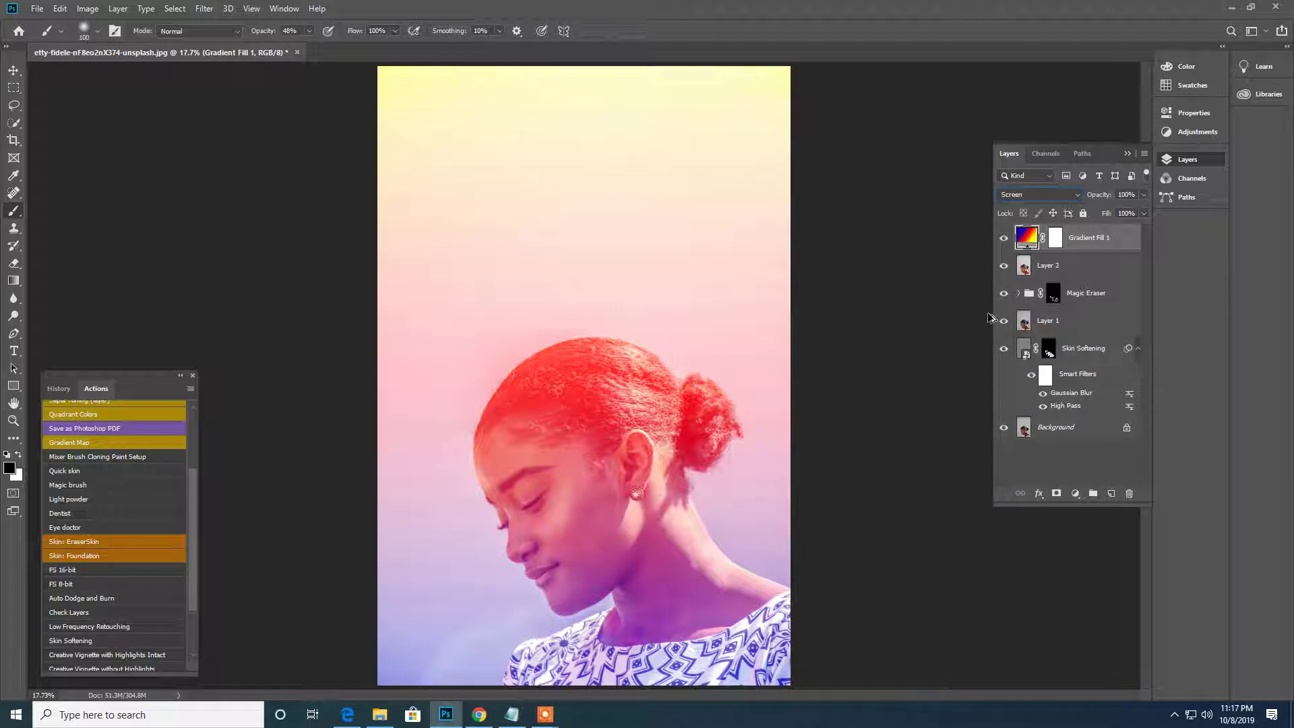
# Step: Stamp visible layers into Layer 3 and compare against the Background-only view
pyautogui.hotkey('ctrl', 'shift', 'alt', 'e')
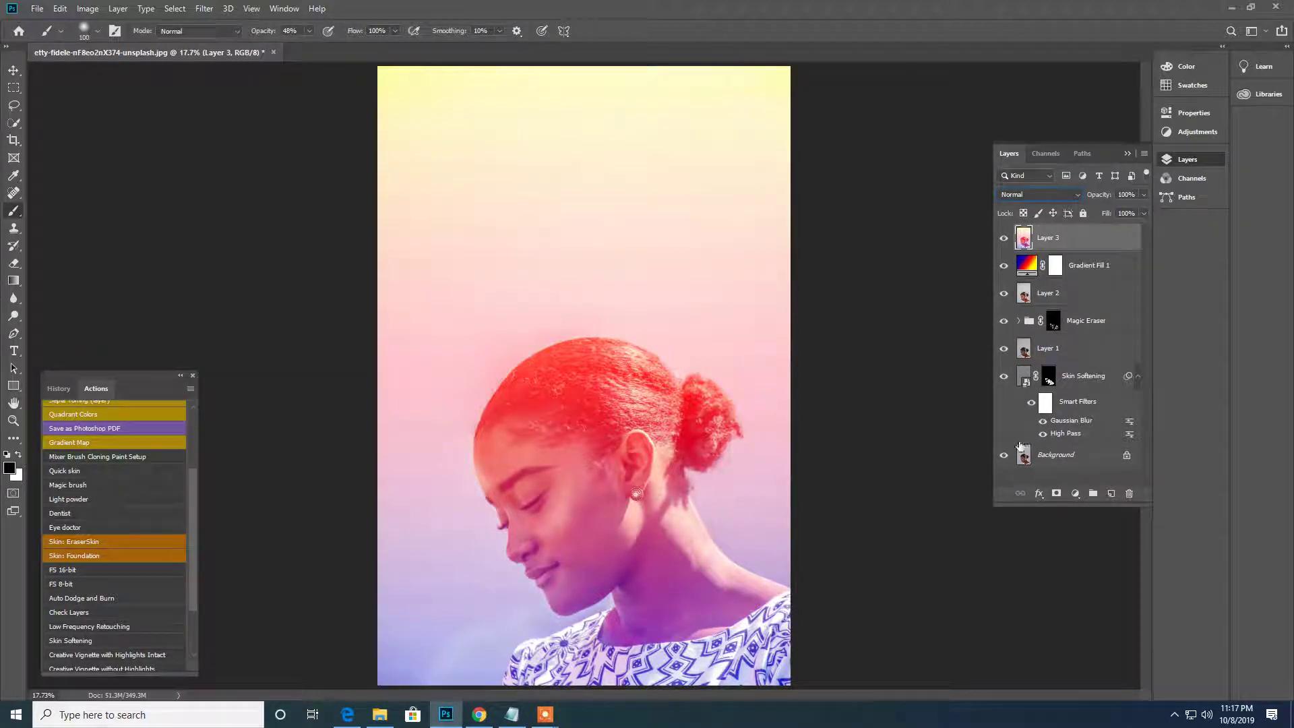
pyautogui.keyDown('alt'); pyautogui.click(1004, 455); pyautogui.keyUp('alt')
pyautogui.keyDown('alt'); pyautogui.click(1004, 455); pyautogui.keyUp('alt')
pyautogui.keyDown('alt'); pyautogui.click(1003, 455); pyautogui.keyUp('alt')
pyautogui.keyDown('alt'); pyautogui.click(1003, 456); pyautogui.keyUp('alt')
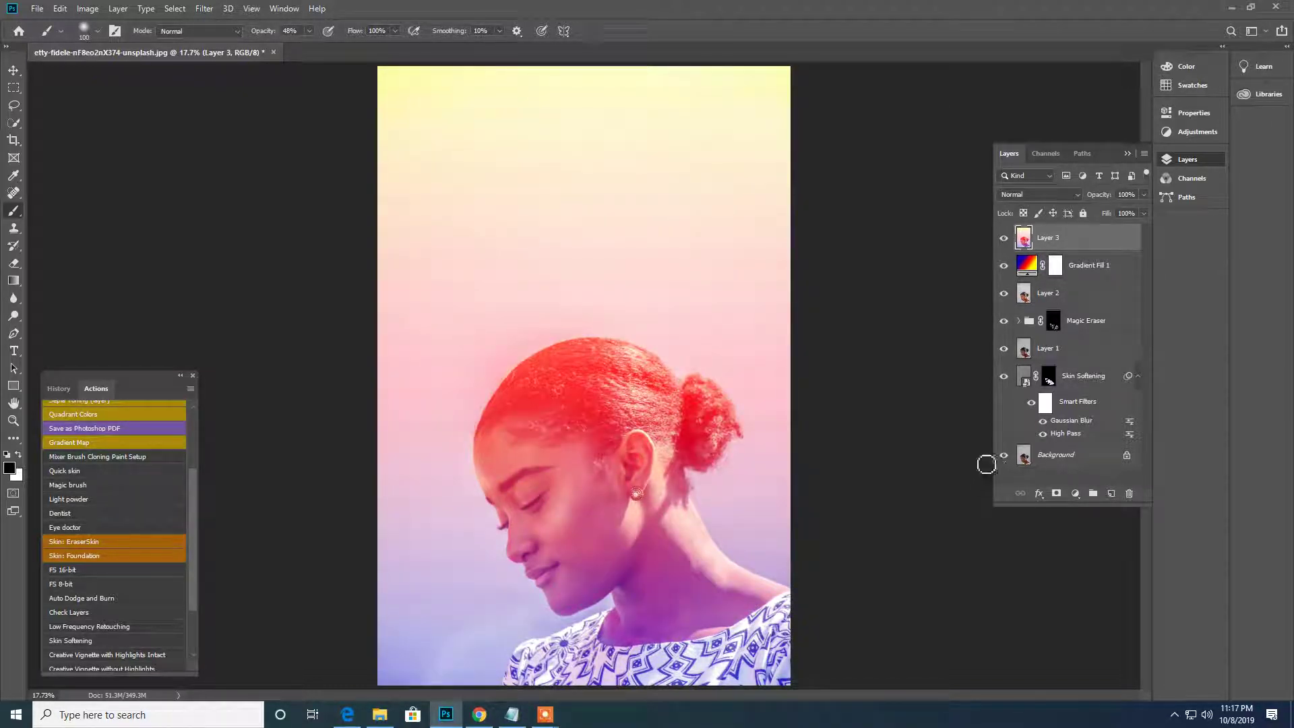